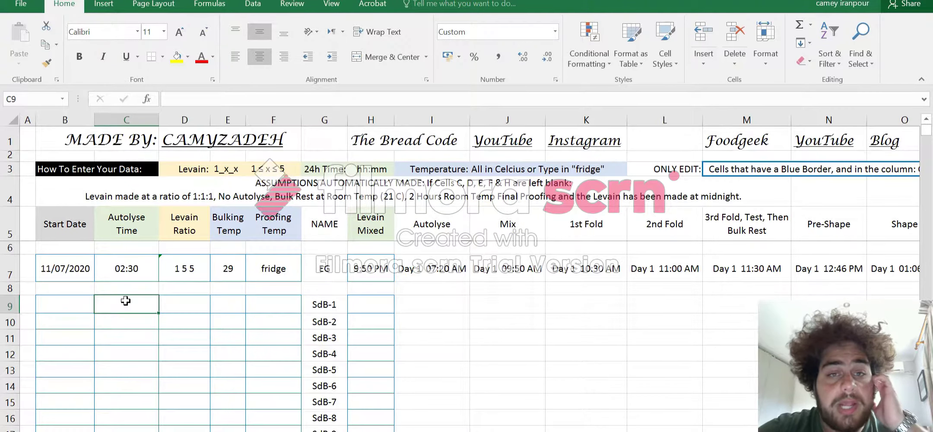
# - Enter an autolyse time of 1:00 for SdB-1 and look over the schedule calculated for that row
pyautogui.write('1:00')
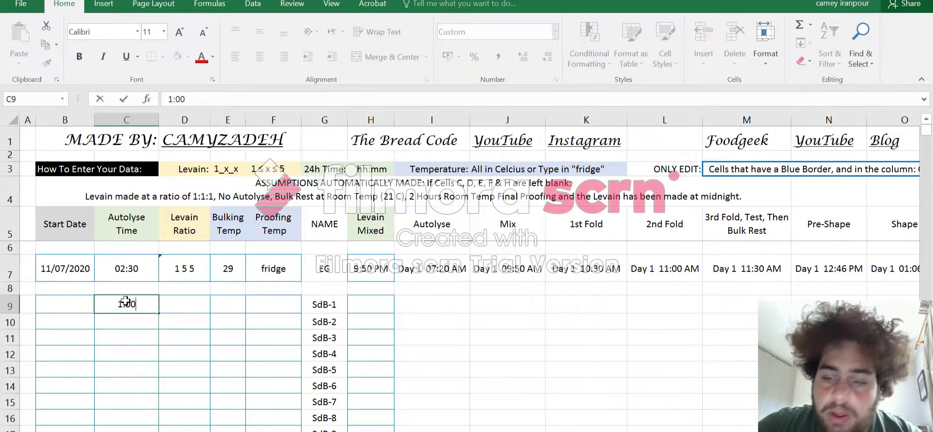
pyautogui.press('Return')
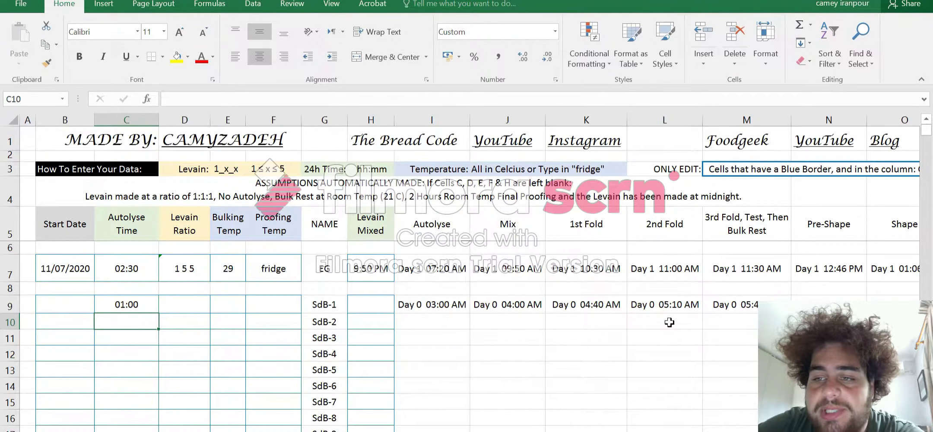
pyautogui.hscroll(5, 669, 322)
pyautogui.hscroll(-5, 669, 322)
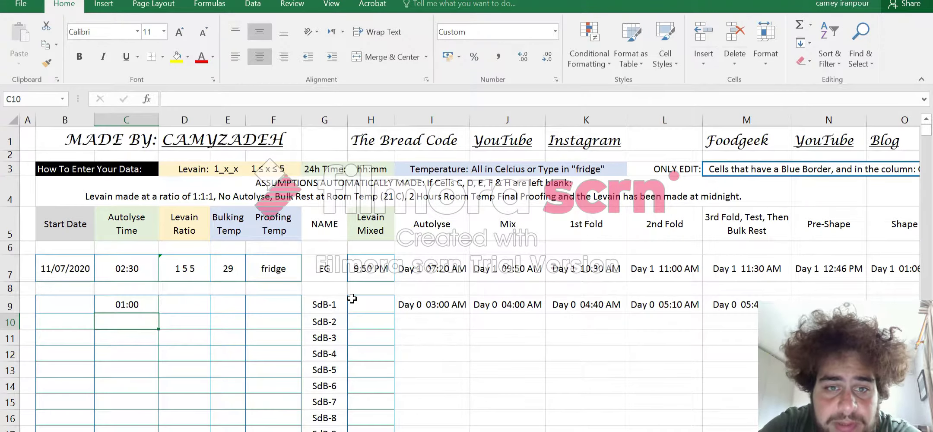
# - Enter an autolyse time of 2:00 for SdB-2
pyautogui.click(380, 224)
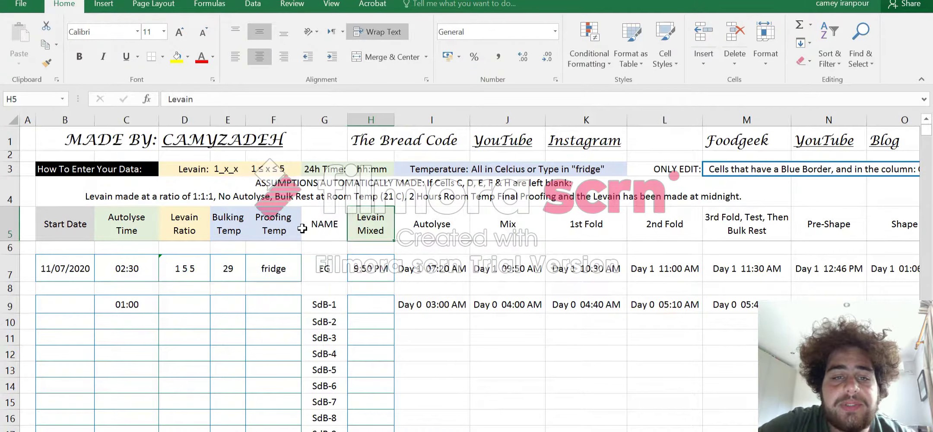
pyautogui.click(260, 224)
pyautogui.moveTo(242, 224); pyautogui.dragTo(140, 218)
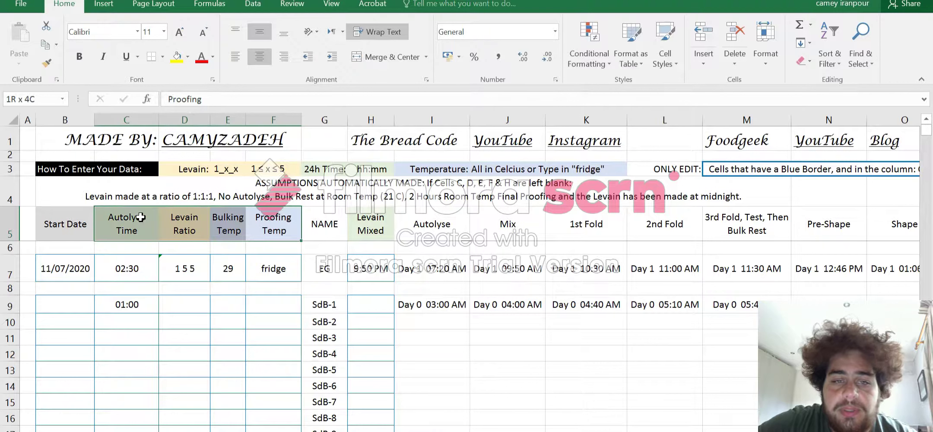
pyautogui.click(142, 324)
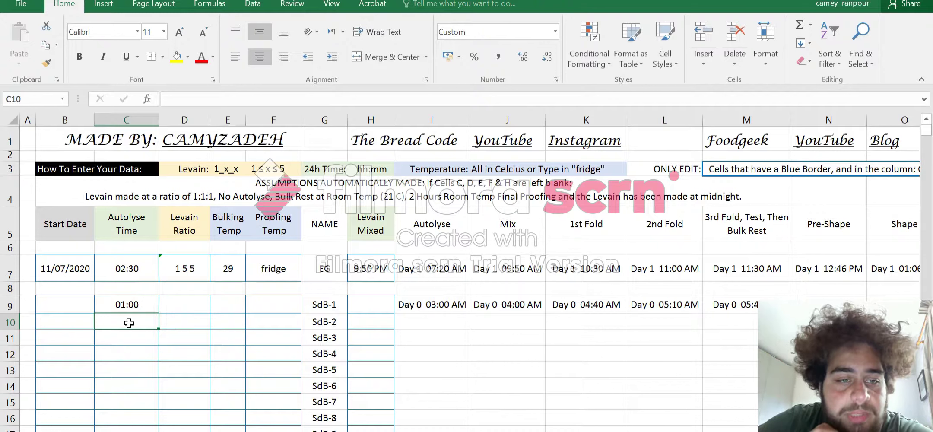
pyautogui.write('2:00')
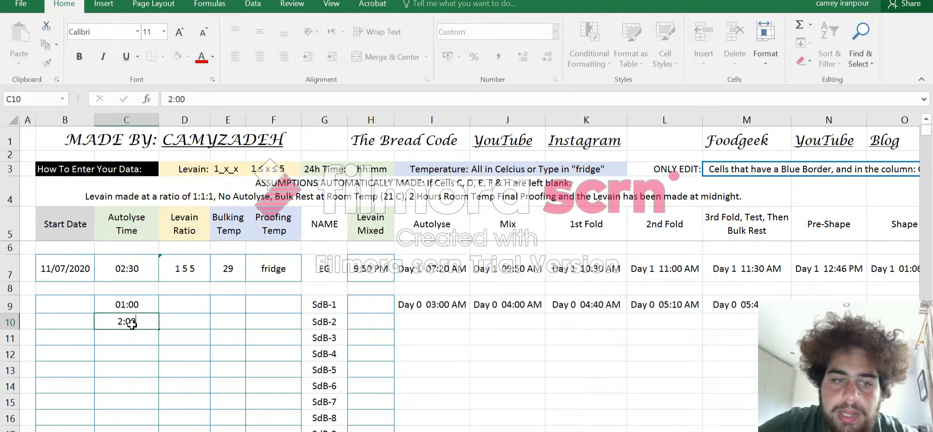
pyautogui.press('Return')
# - Enter an autolyse time of 2:46 for SdB-3 and compare the calculated autolyse start times
pyautogui.click(171, 342)
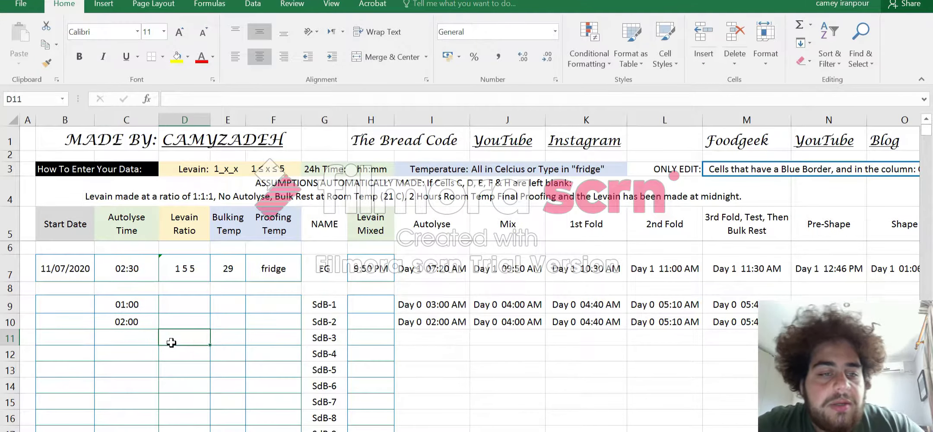
pyautogui.click(133, 341)
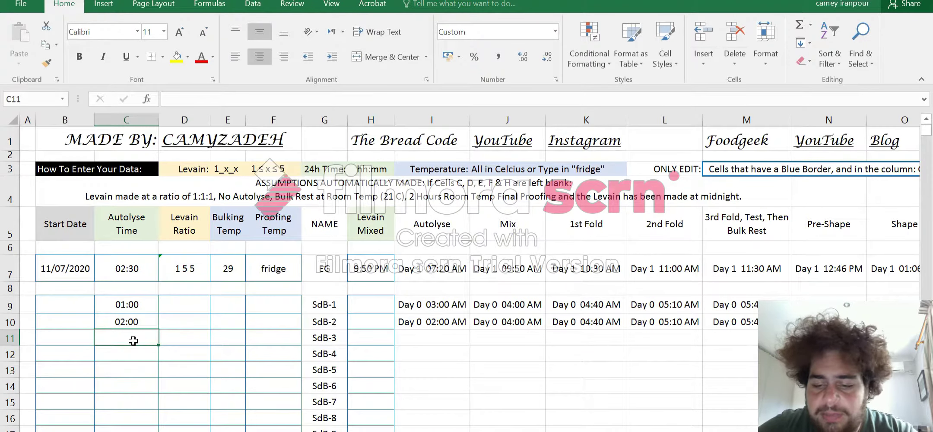
pyautogui.write('2:')
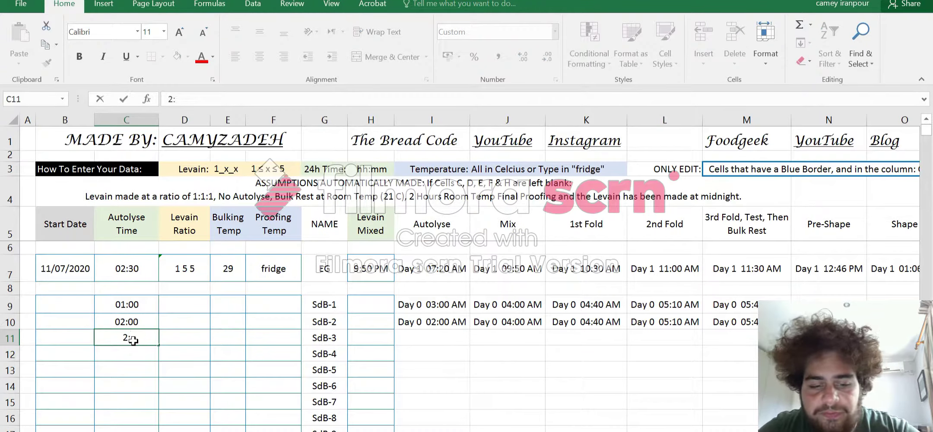
pyautogui.write('46')
pyautogui.press('Return')
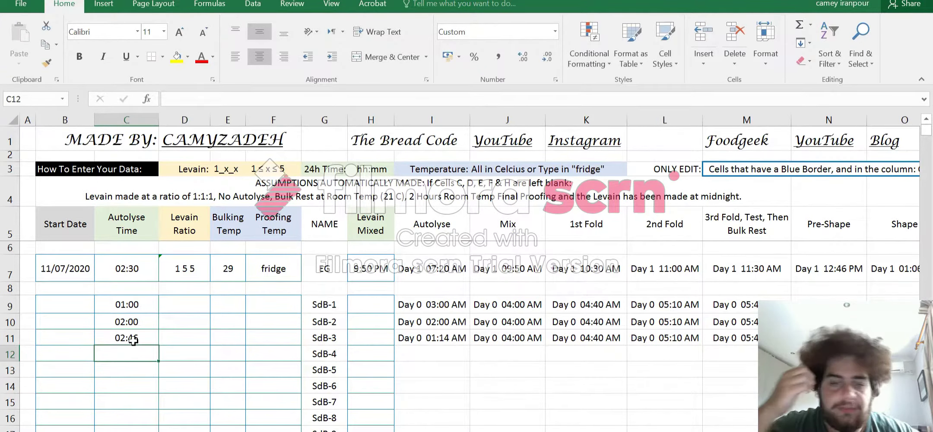
pyautogui.moveTo(432, 272); pyautogui.dragTo(430, 382)
# - Clear the autolyse times of SdB-1 through SdB-3
pyautogui.moveTo(123, 305); pyautogui.dragTo(125, 336)
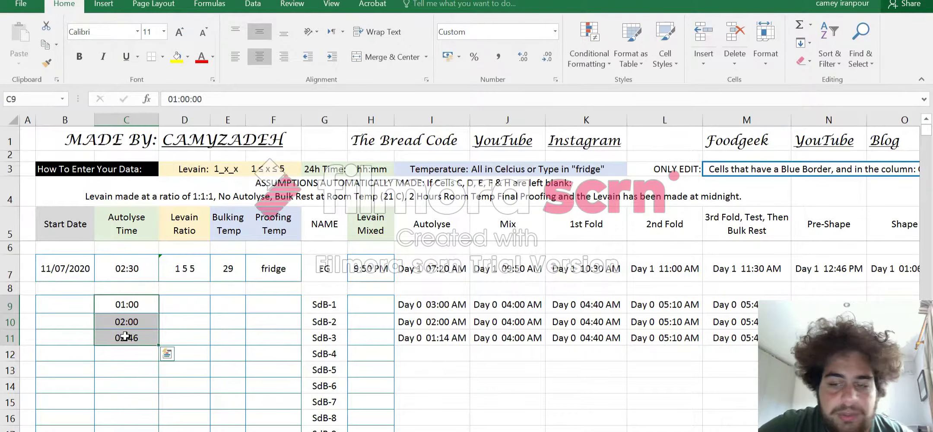
pyautogui.press('Delete')
pyautogui.click(128, 309)
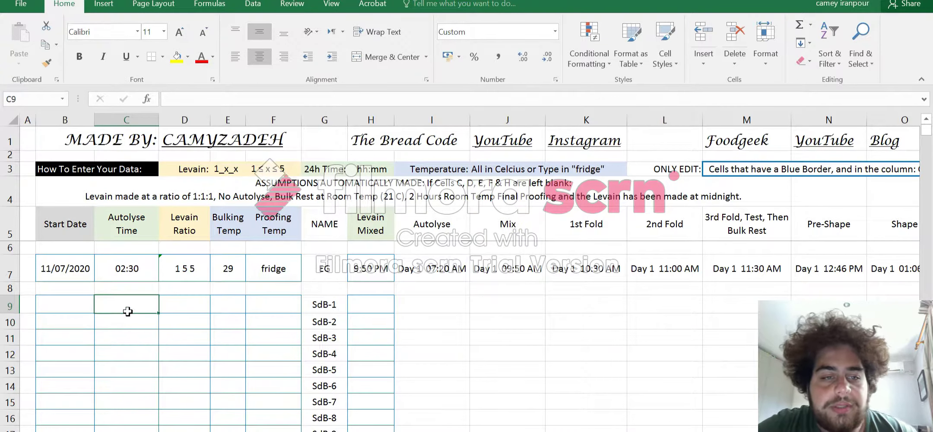
pyautogui.click(179, 302)
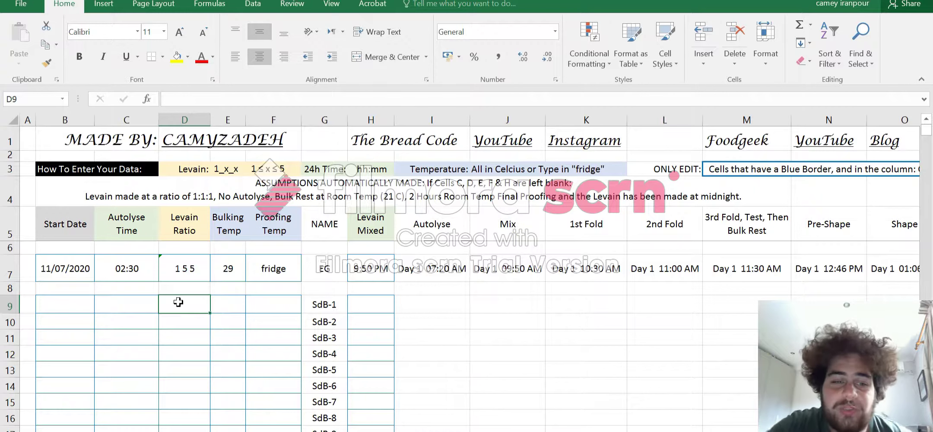
# - On the calculations sheet, examine the levain amount needed, safe bulk-up amount, ratio used and amount of mother to keep
pyautogui.hotkey('ctrl', 'pagedown')
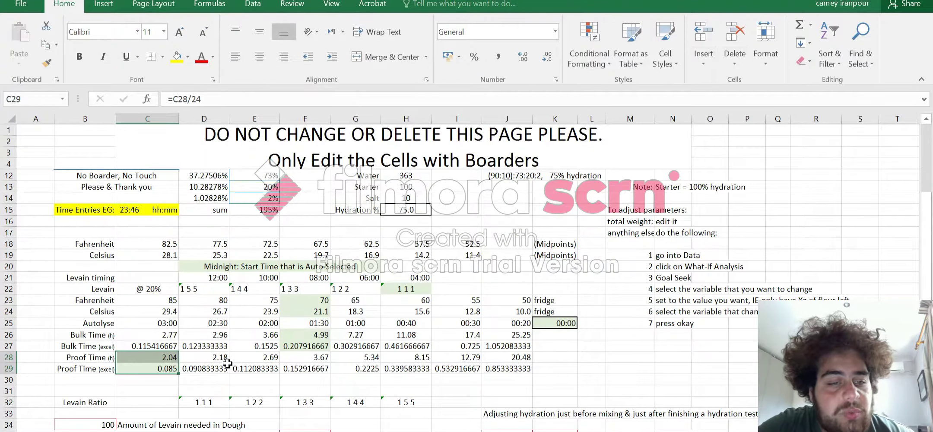
pyautogui.scroll(-3, 228, 363)
pyautogui.click(97, 321)
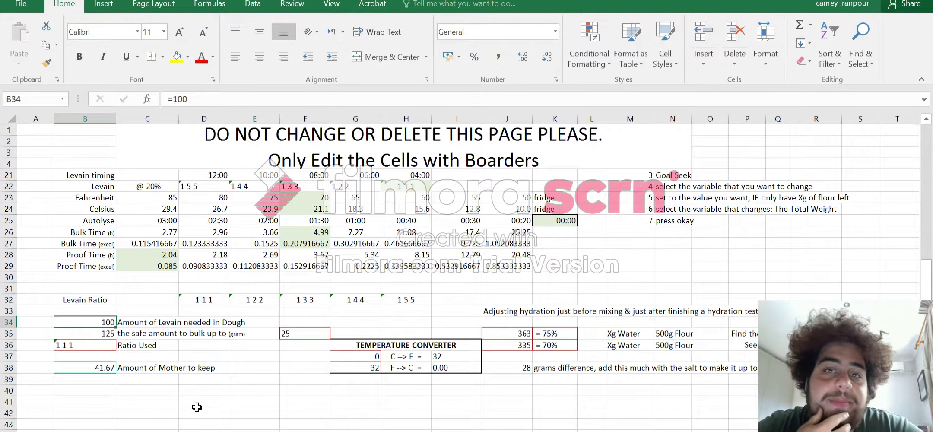
pyautogui.click(298, 336)
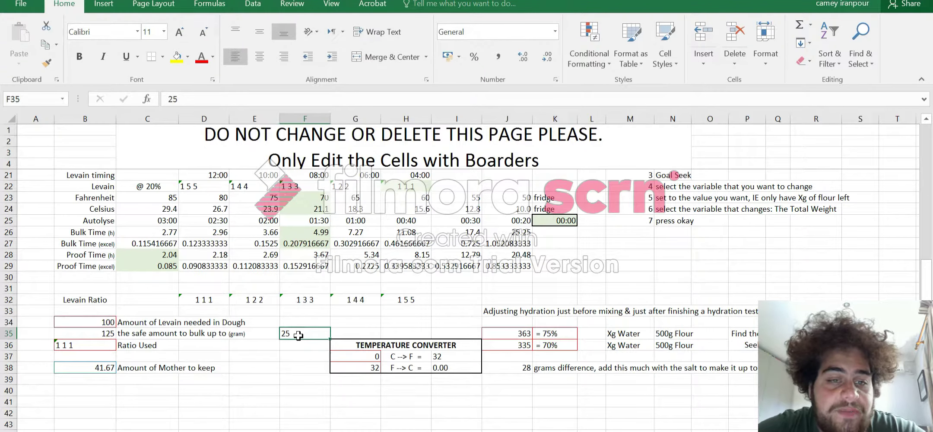
pyautogui.click(100, 334)
pyautogui.click(90, 348)
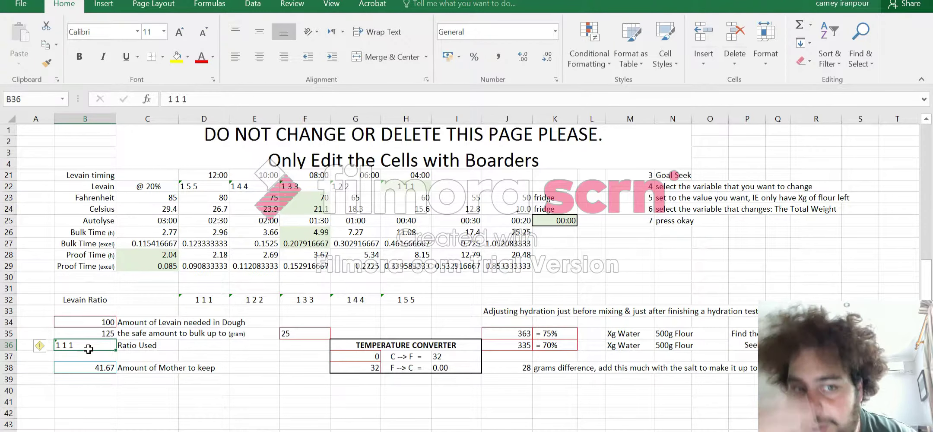
pyautogui.click(90, 367)
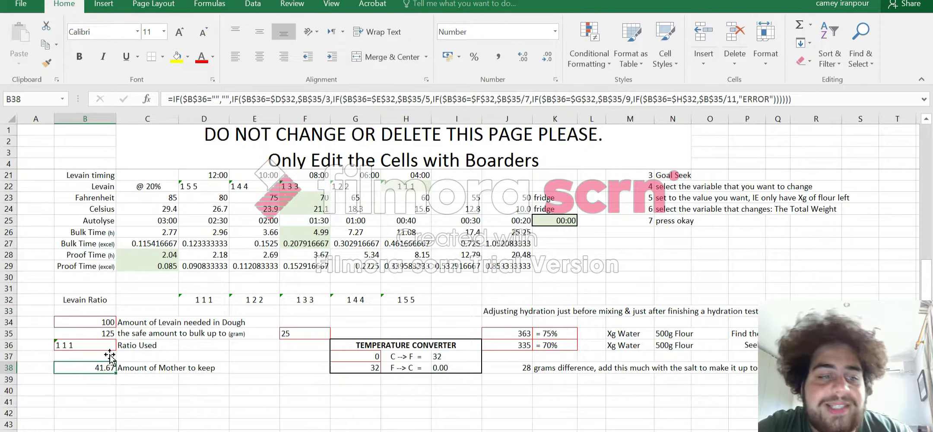
# - Set the ratio used in the levain calculator to 1 5 5
pyautogui.click(101, 344)
pyautogui.write('1 5')
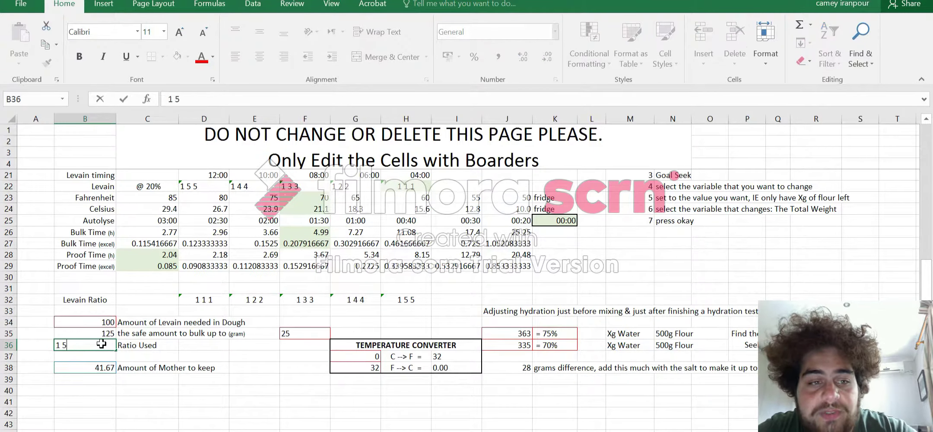
pyautogui.write(' 5')
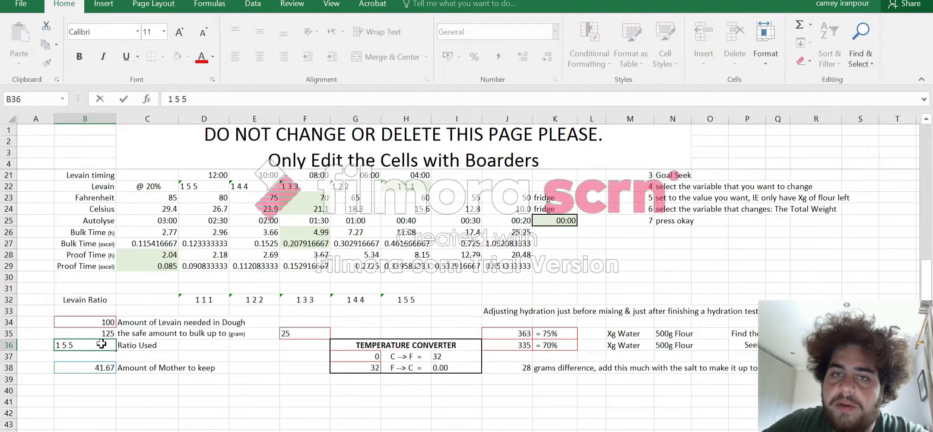
pyautogui.press('Return')
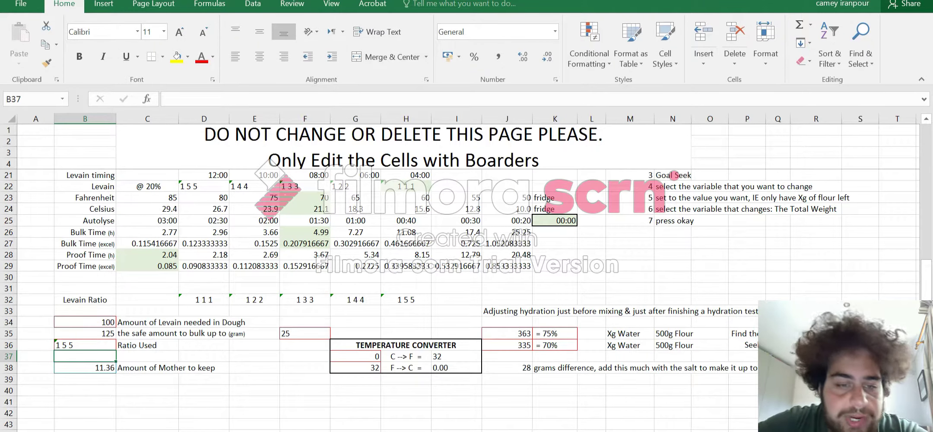
# - Return to the schedule sheet and enter 1 3 3 as the levain ratio for SdB-1
pyautogui.hotkey('ctrl', 'pageup')
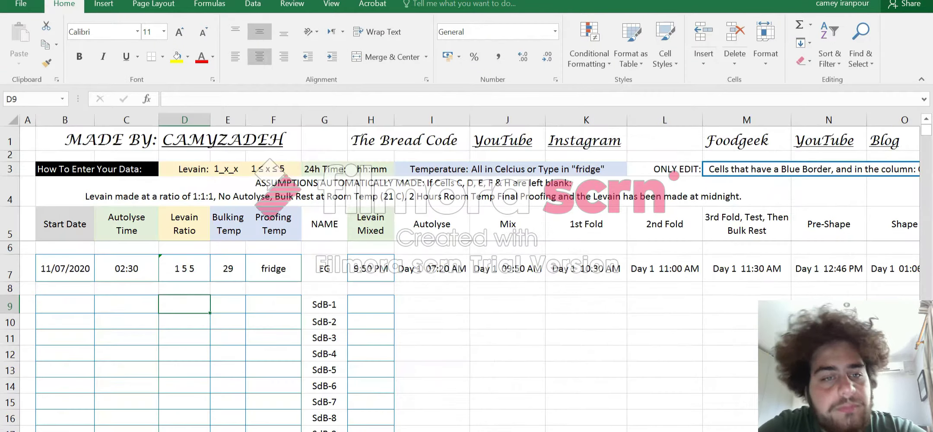
pyautogui.click(182, 264)
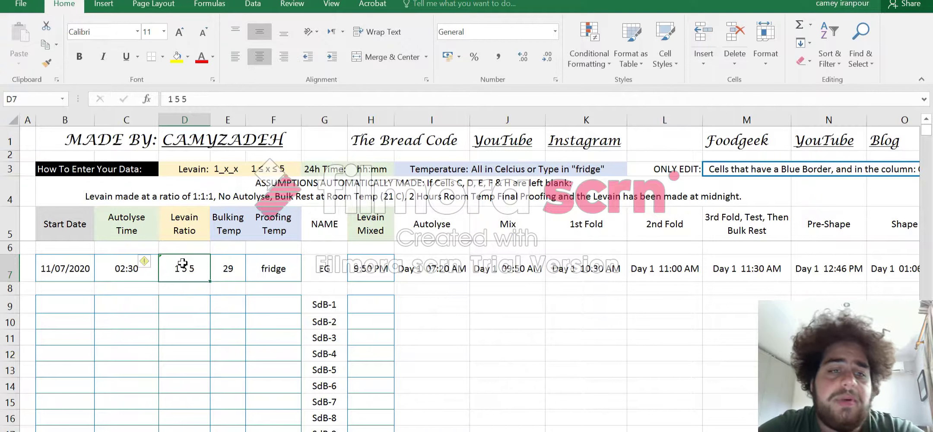
pyautogui.click(178, 307)
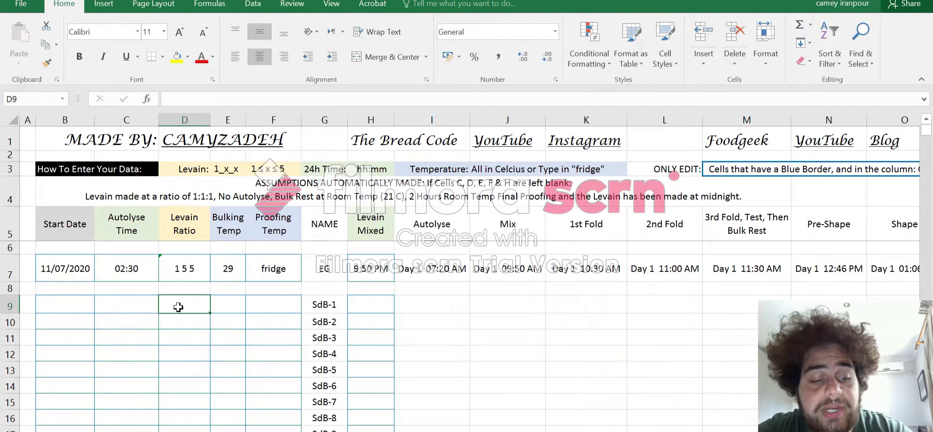
pyautogui.write('1')
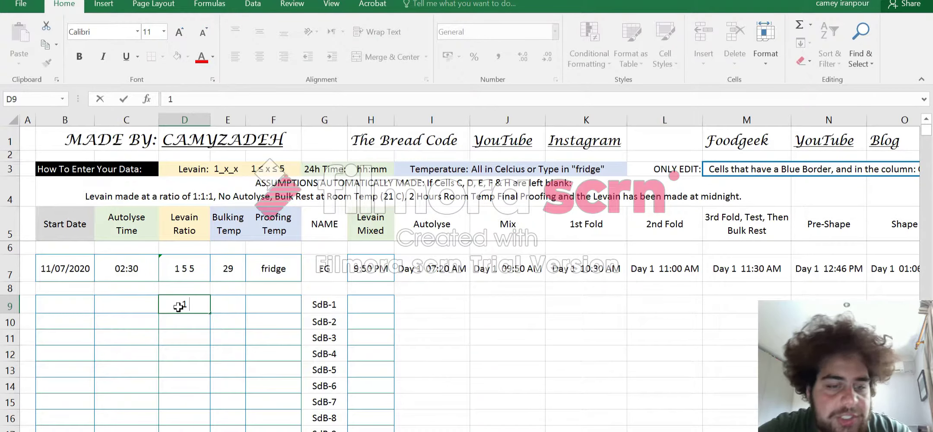
pyautogui.write(' 3 3')
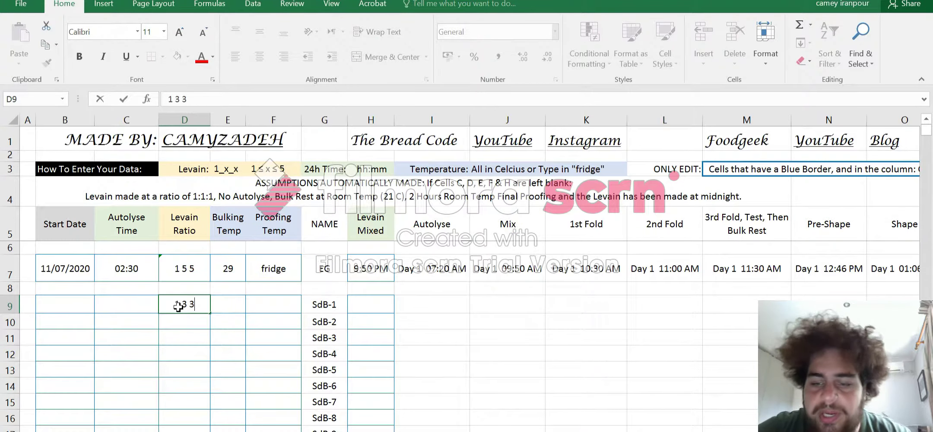
pyautogui.press('Return')
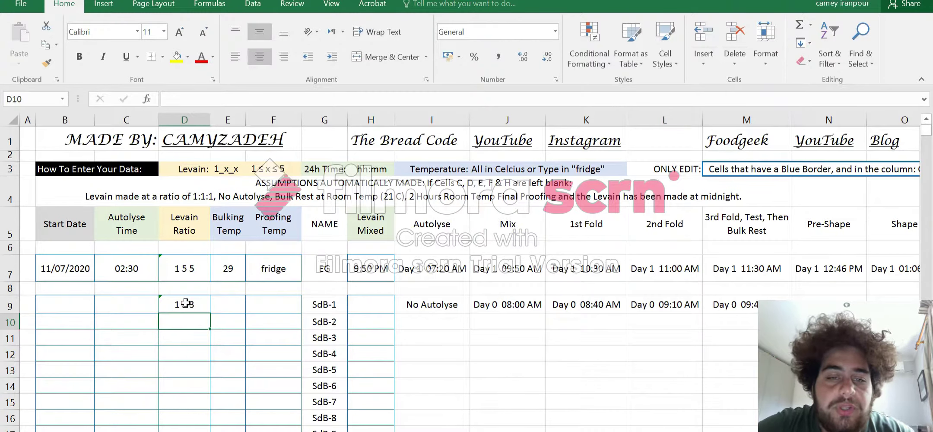
# - Try a trailing space after the SdB-1 levain ratio 1 3 3, and remove that space again
pyautogui.doubleClick(198, 305)
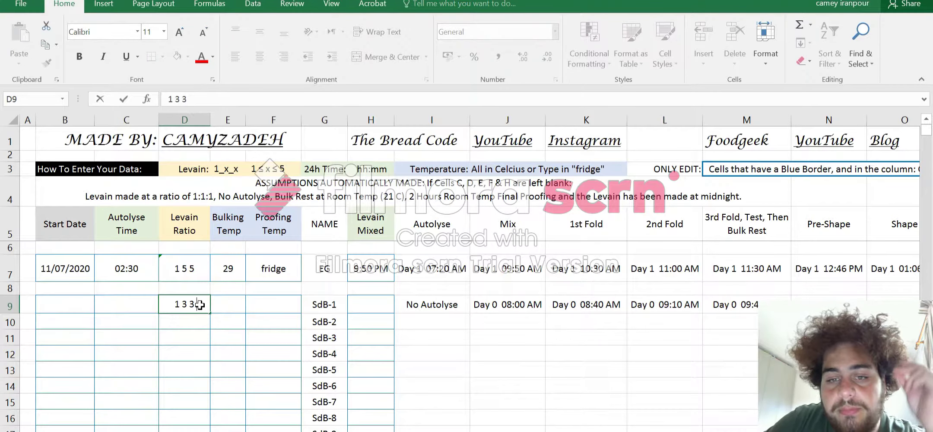
pyautogui.press('Return')
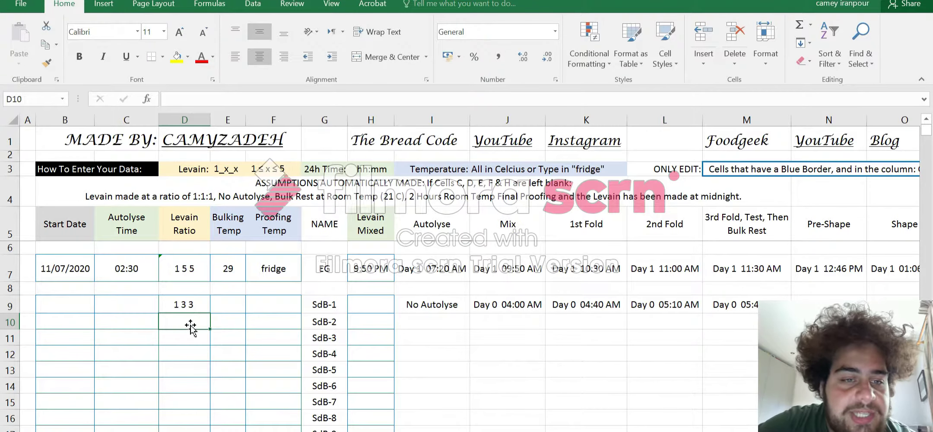
pyautogui.doubleClick(204, 304)
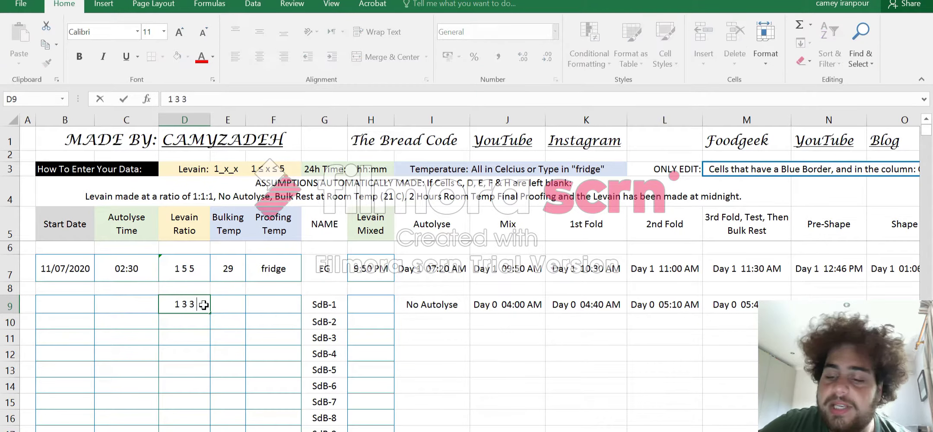
pyautogui.press('Return')
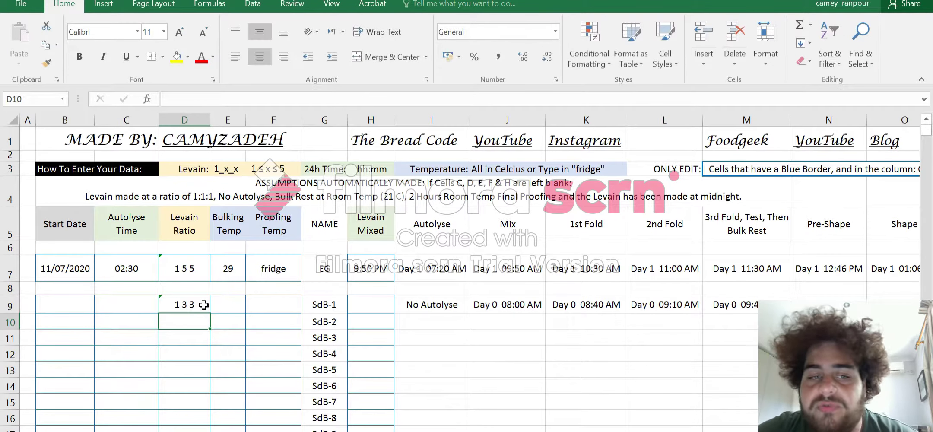
# - Set the levain ratio for SdB-1 to 1 4 4, and clear that ratio again
pyautogui.click(204, 305)
pyautogui.rightClick(204, 305)
pyautogui.press('Escape')
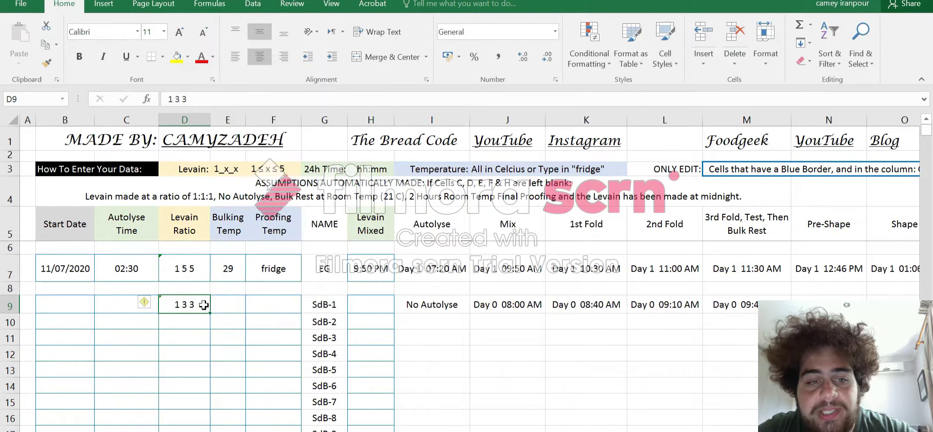
pyautogui.write('12')
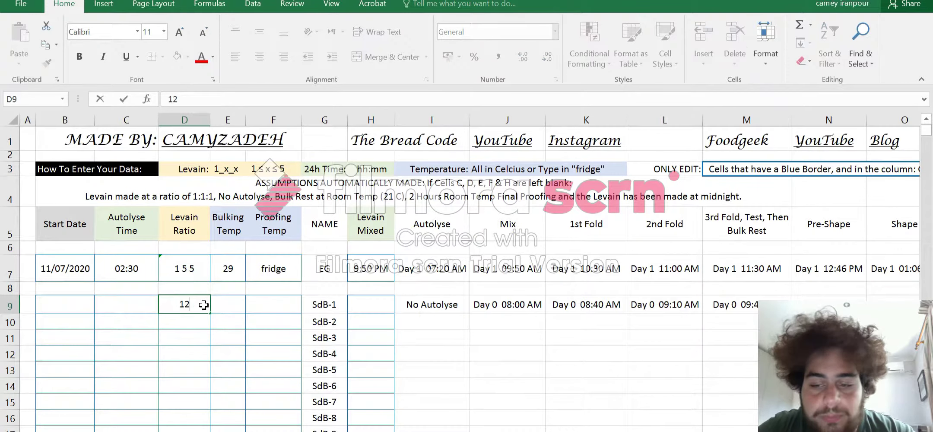
pyautogui.press('BackSpace')
pyautogui.write('4 4')
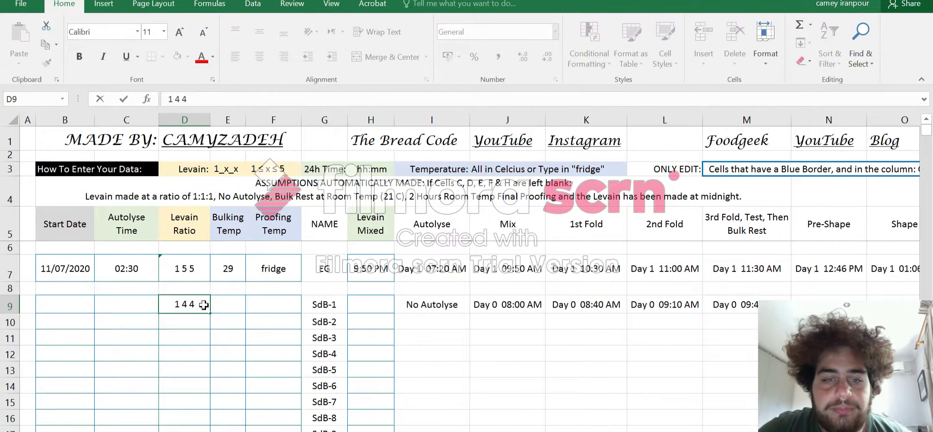
pyautogui.press('Return')
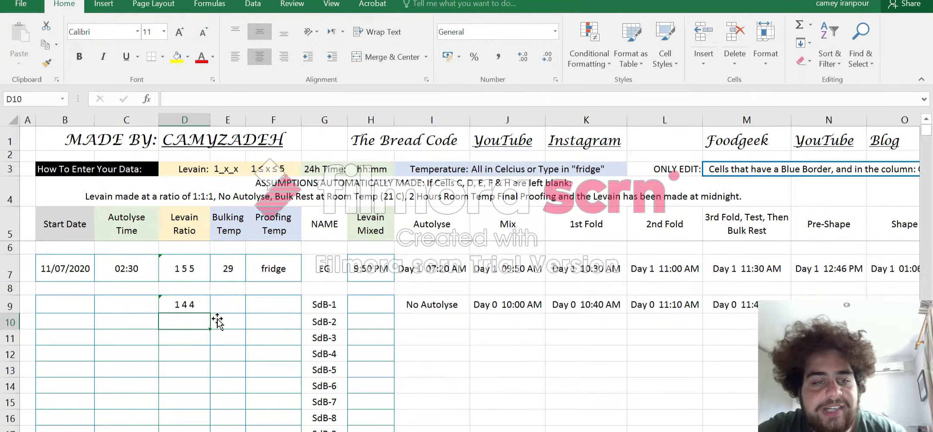
pyautogui.click(189, 302)
pyautogui.press('Delete')
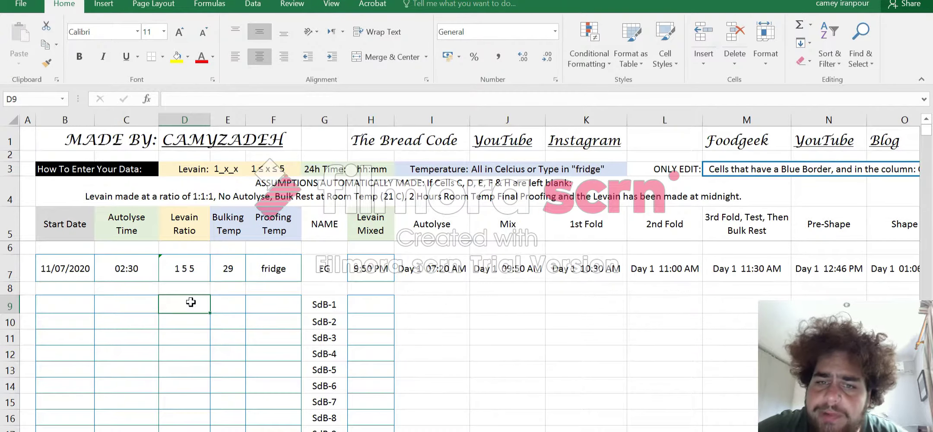
# - Enter 23 as the bulking temperature for SdB-1 and inspect its third fold and pre-shape cells
pyautogui.click(226, 303)
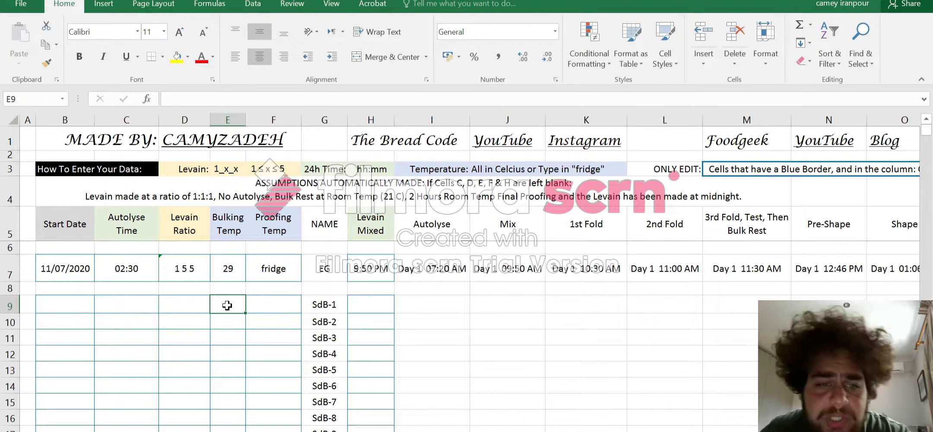
pyautogui.press('Return')
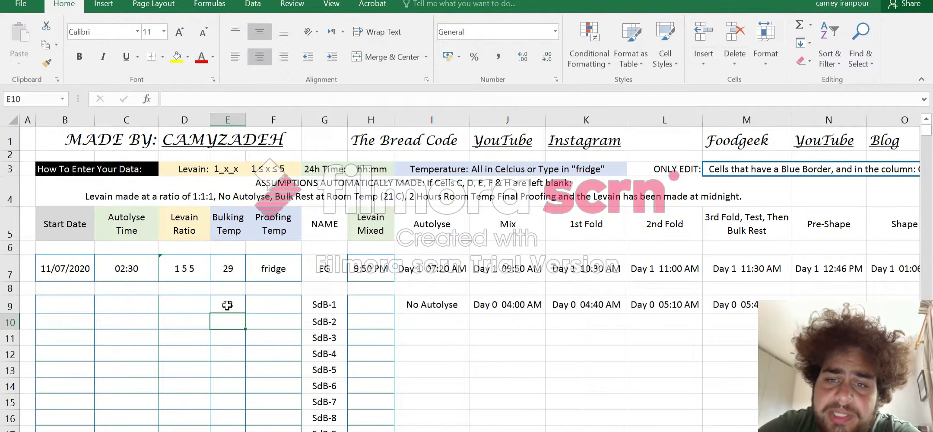
pyautogui.click(751, 304)
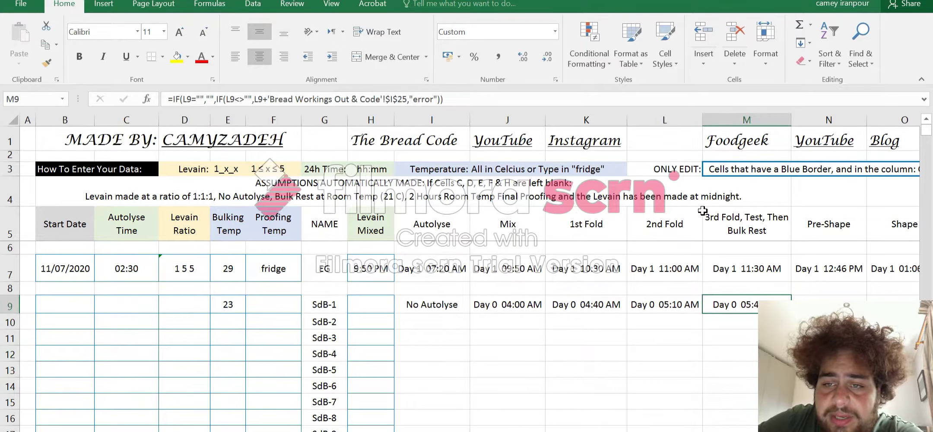
pyautogui.click(828, 305)
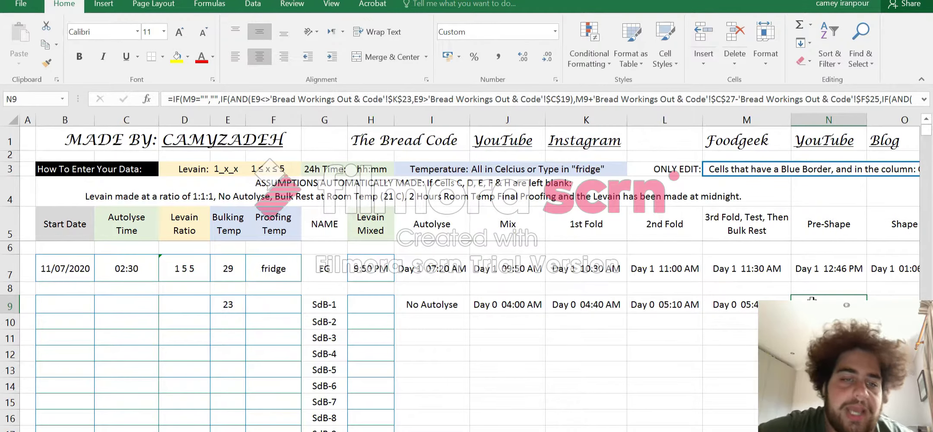
# - Change the bulking temperature for SdB-1 to 29
pyautogui.click(222, 308)
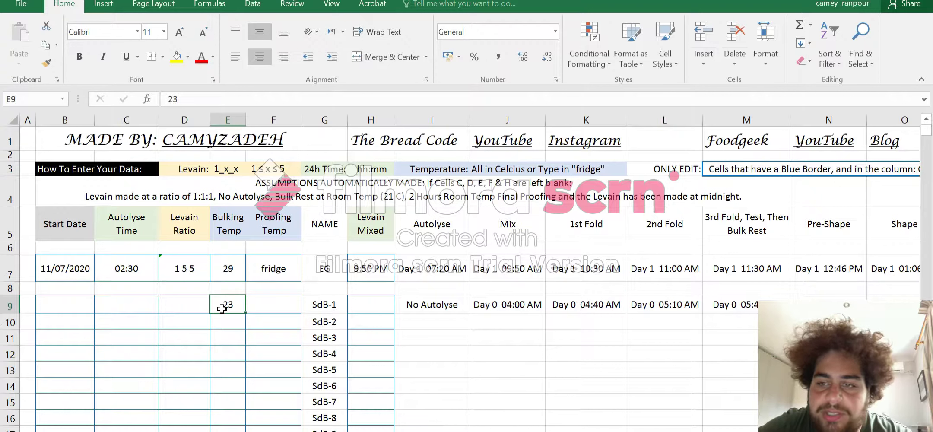
pyautogui.write('29')
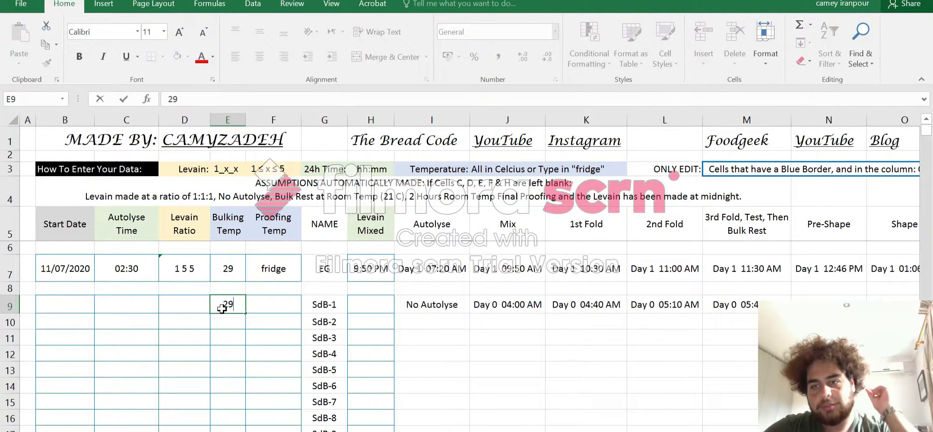
pyautogui.press('Return')
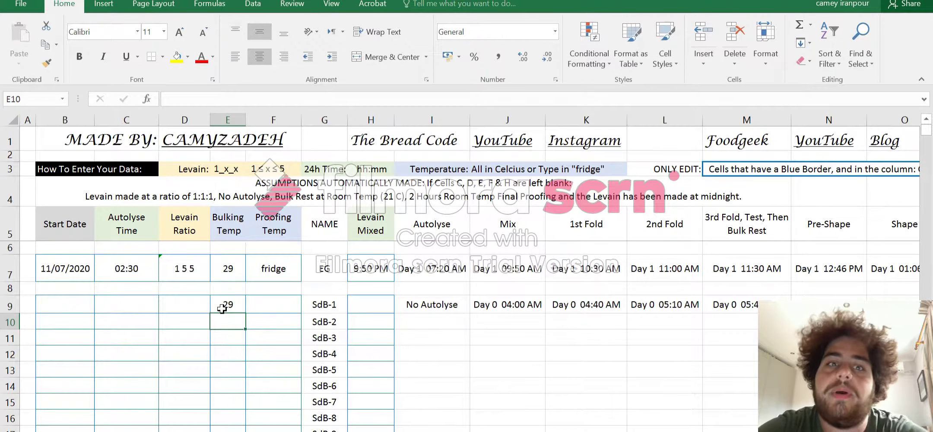
# - Replace the SdB-1 bulking temperature with the word fridge
pyautogui.click(222, 308)
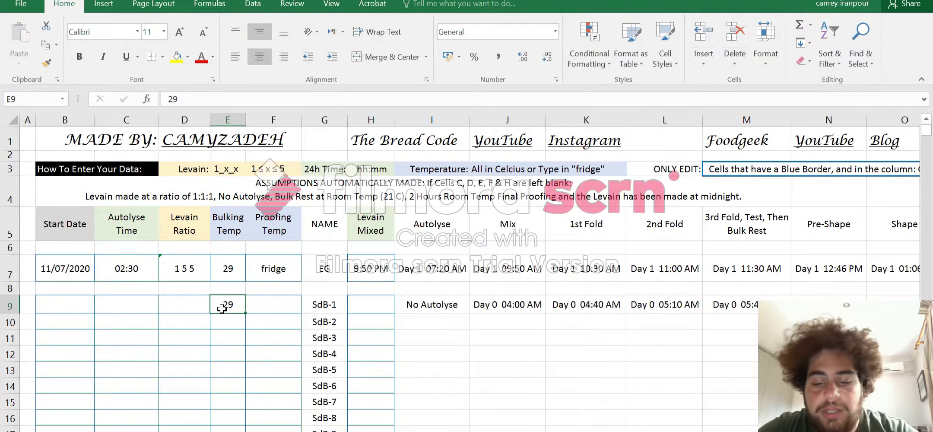
pyautogui.write('fridge')
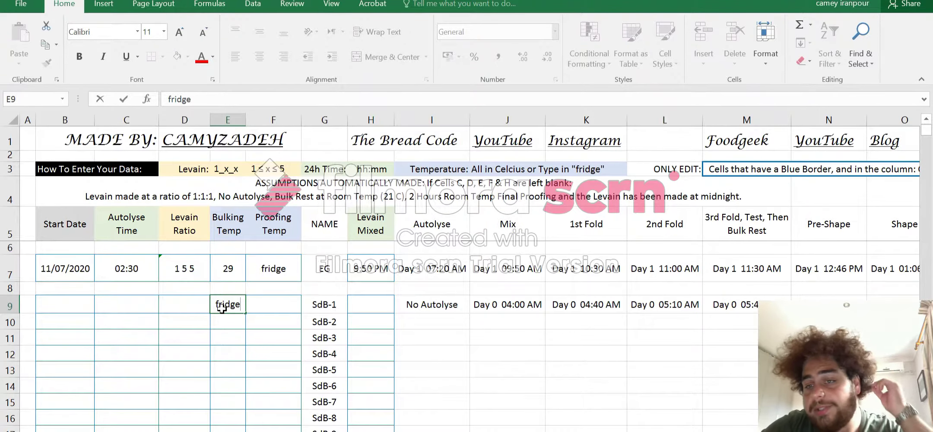
pyautogui.press('Return')
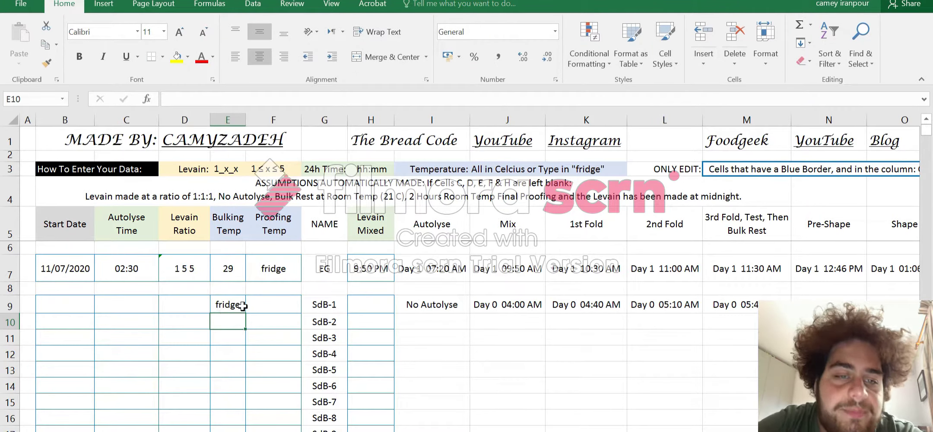
# - Enter fridge as the proofing temperature for SdB-1 and view its resulting schedule times
pyautogui.click(265, 305)
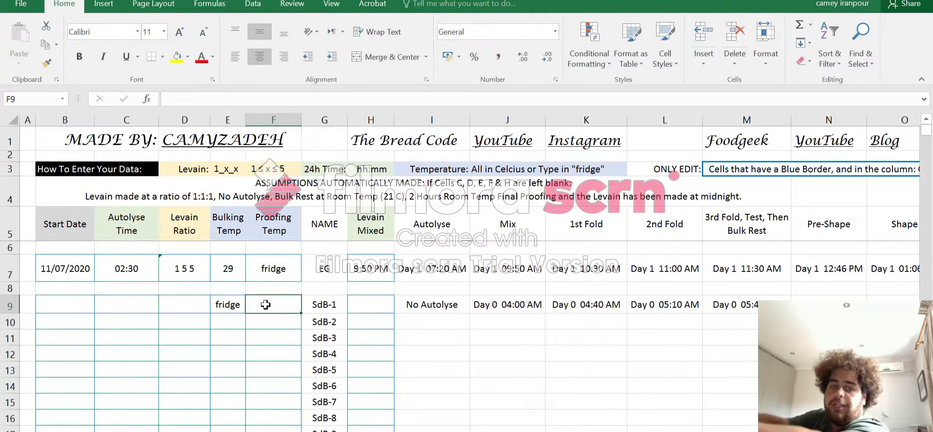
pyautogui.write('f')
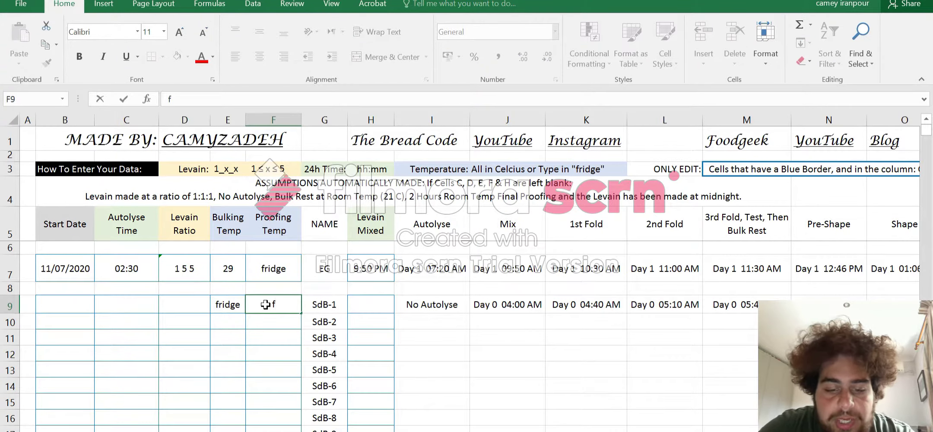
pyautogui.write('ridge')
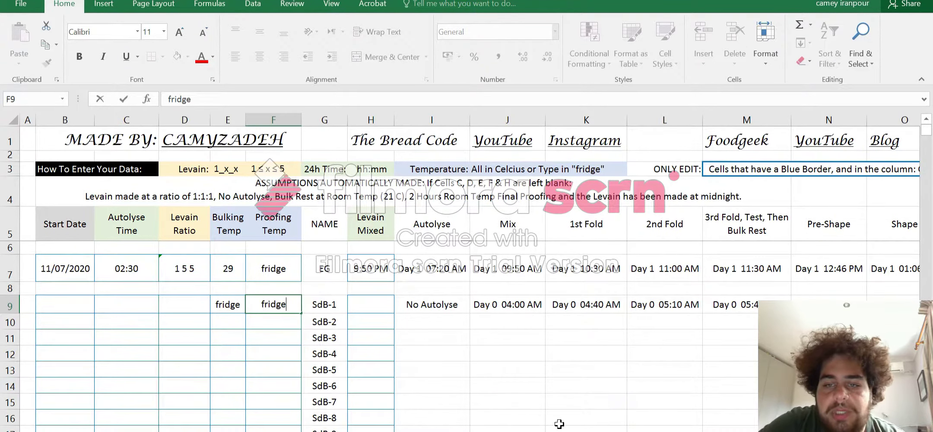
pyautogui.hscroll(4, 559, 425)
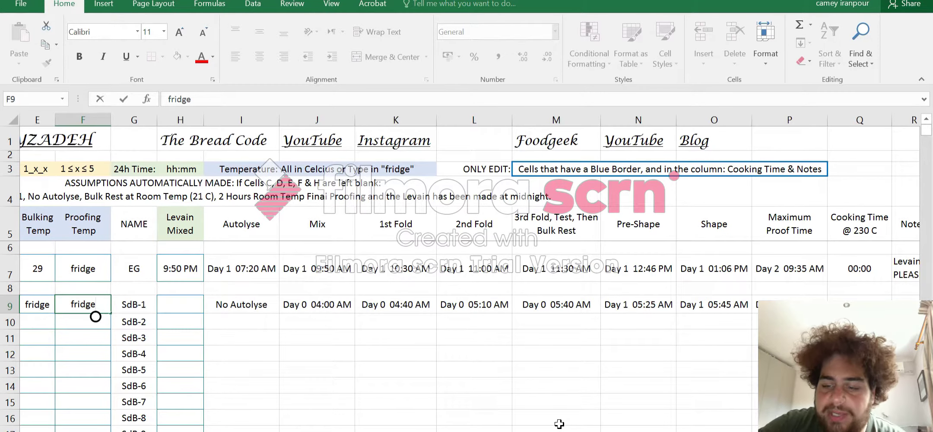
pyautogui.click(95, 316)
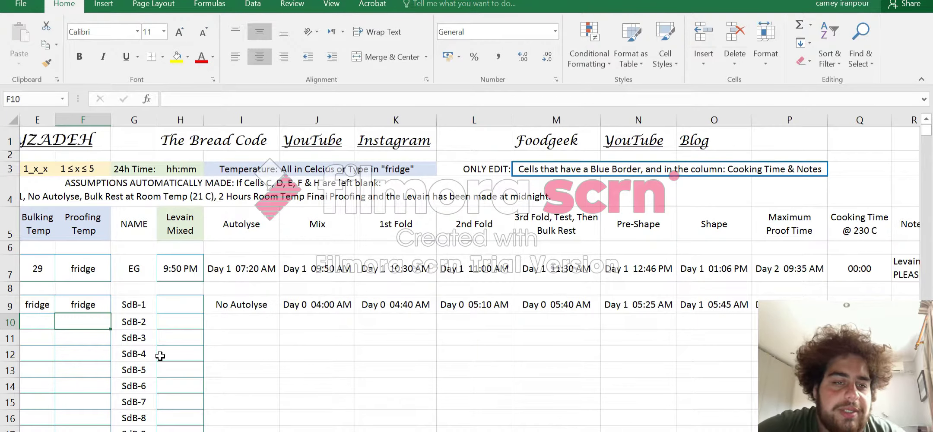
# - Clear both the proofing and bulking temperatures for SdB-1
pyautogui.click(85, 306)
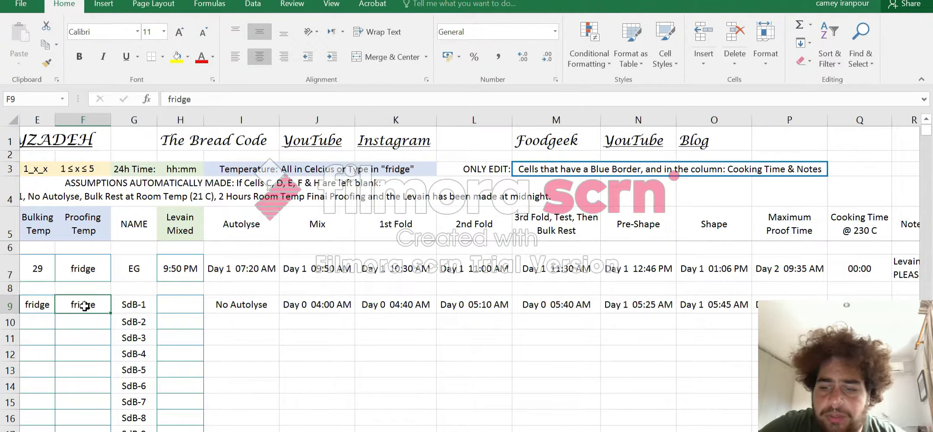
pyautogui.press('Delete')
pyautogui.press('Left')
pyautogui.press('Delete')
pyautogui.hscroll(-3, 85, 306)
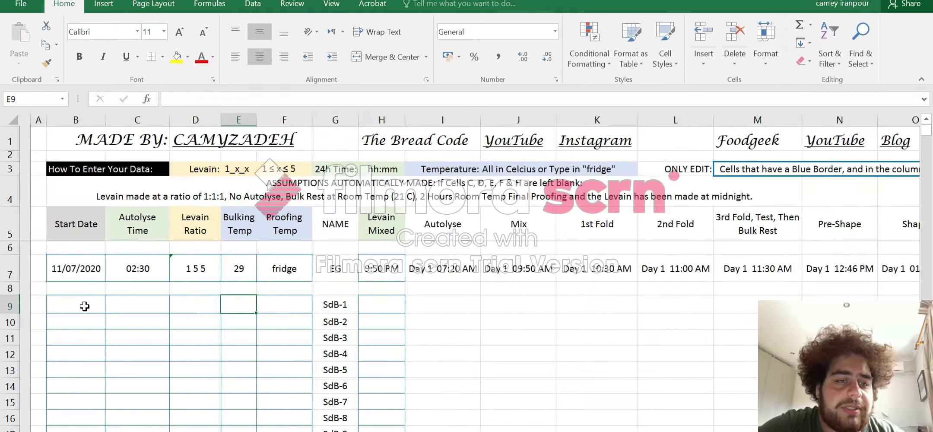
# - Enter 1 5 5 as the levain ratio for SdB-1
pyautogui.click(364, 306)
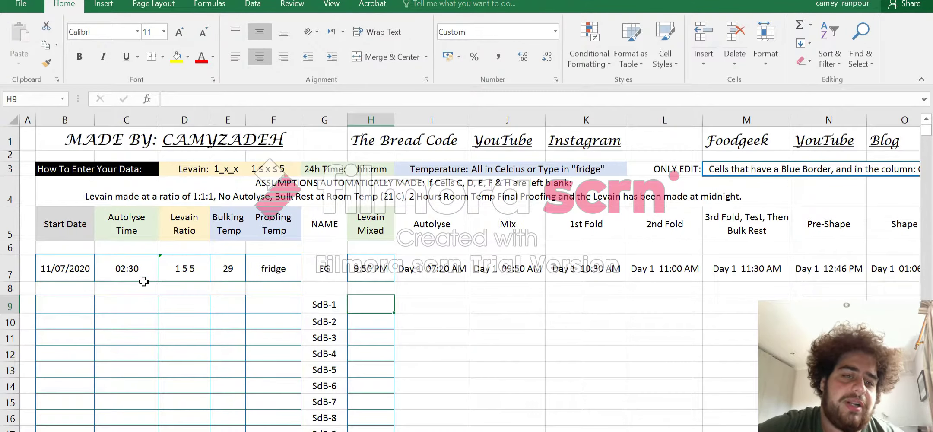
pyautogui.click(186, 299)
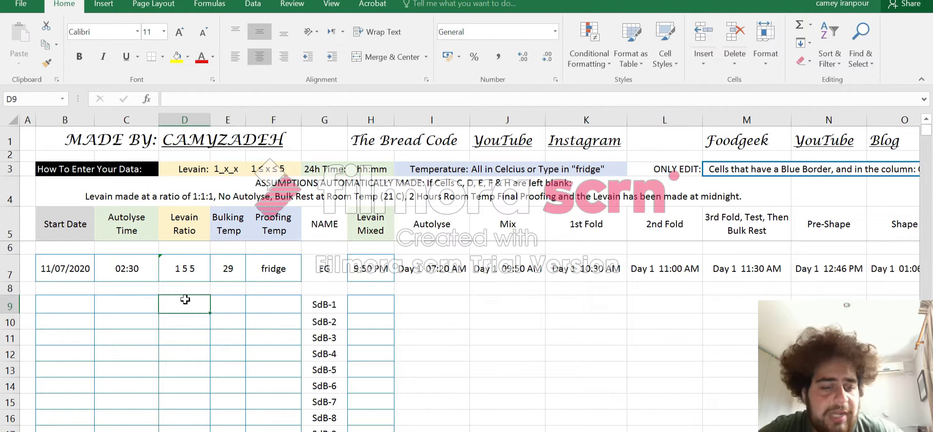
pyautogui.write('1 5 5')
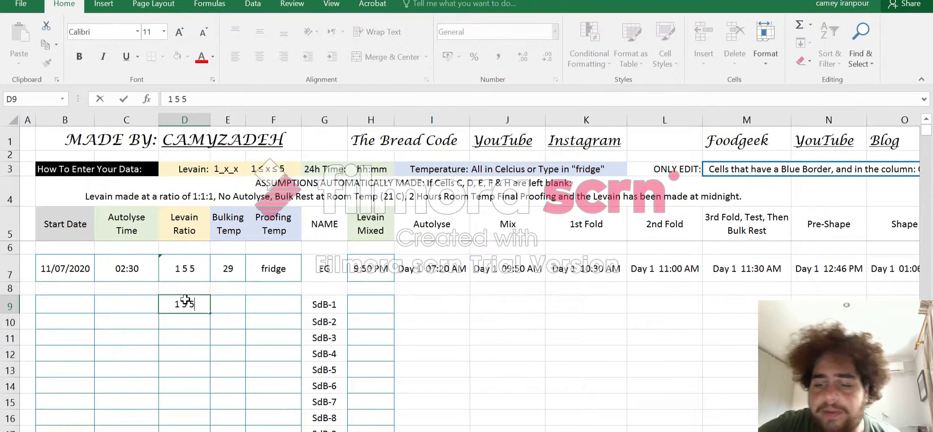
pyautogui.press('Return')
# - Enter 11:35 pm as the levain mixed time for SdB-1, and re-enter it in 24-hour form as 23:35
pyautogui.click(380, 309)
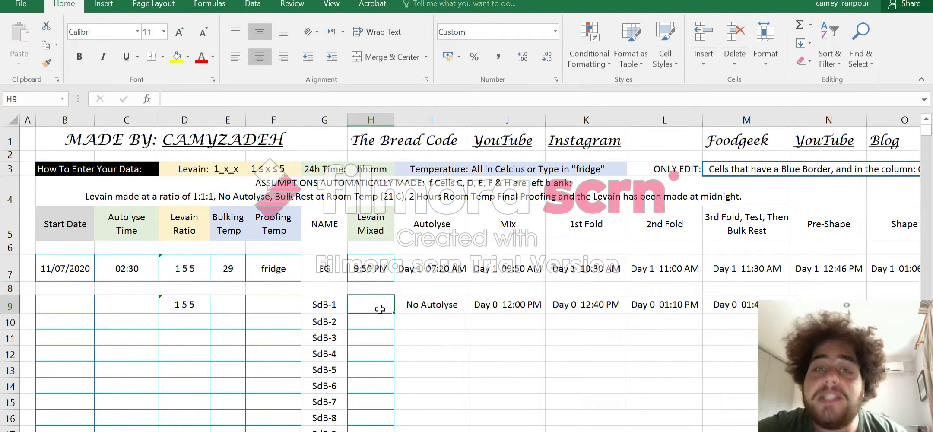
pyautogui.write('11:')
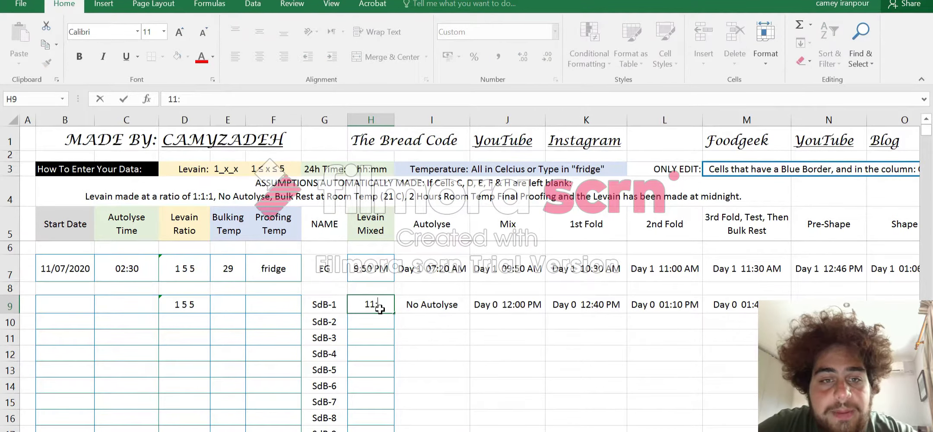
pyautogui.write('35 pm')
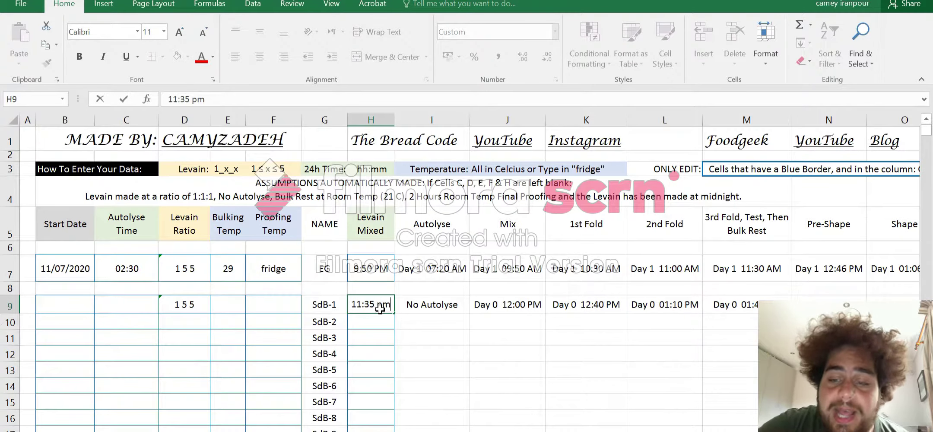
pyautogui.press('Return')
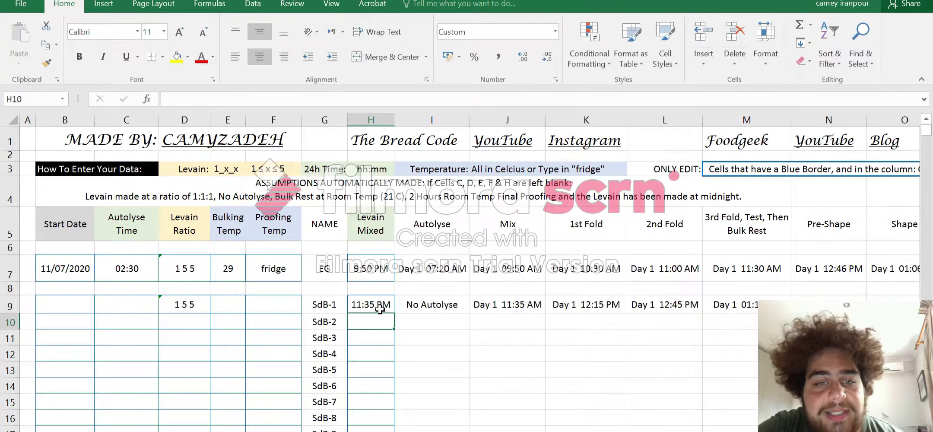
pyautogui.click(380, 309)
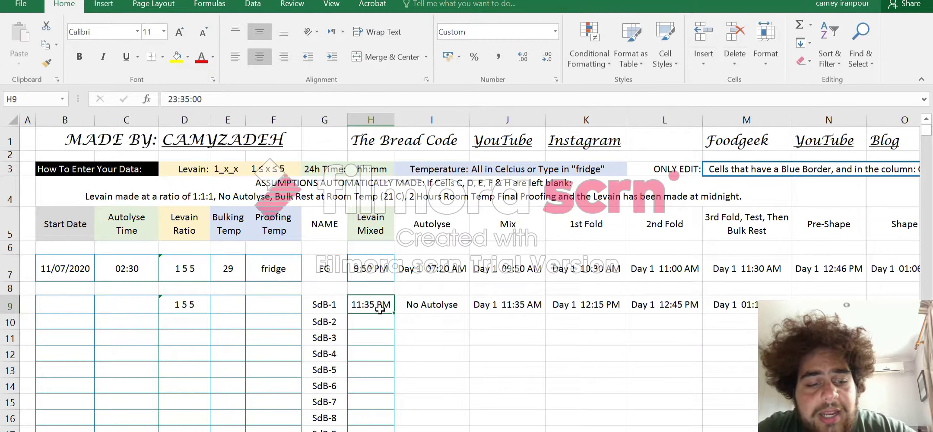
pyautogui.write('23:35')
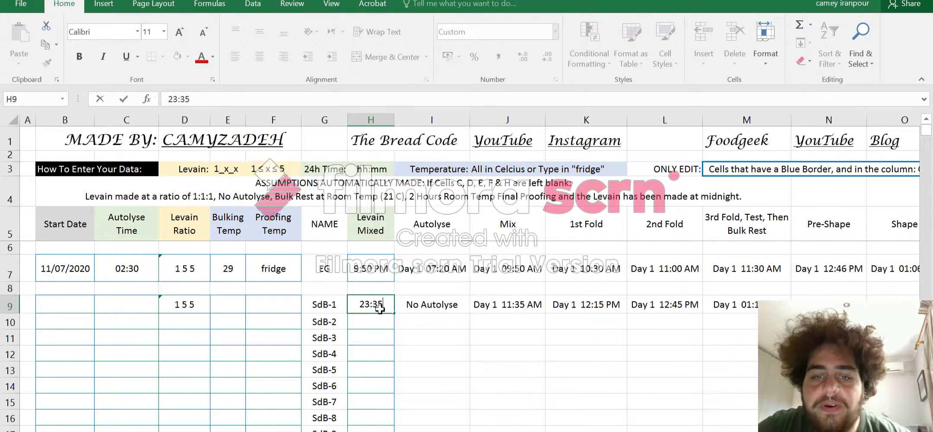
pyautogui.press('Return')
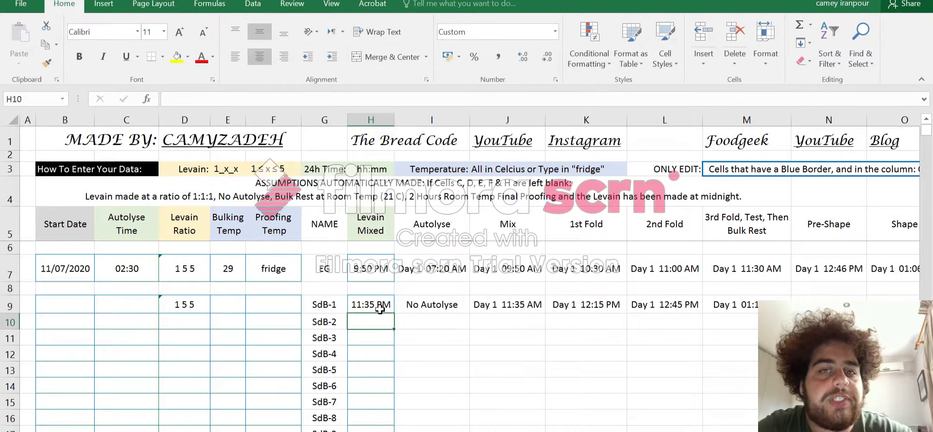
# - Enter 1:15 as the autolyse time for SdB-1
pyautogui.click(138, 302)
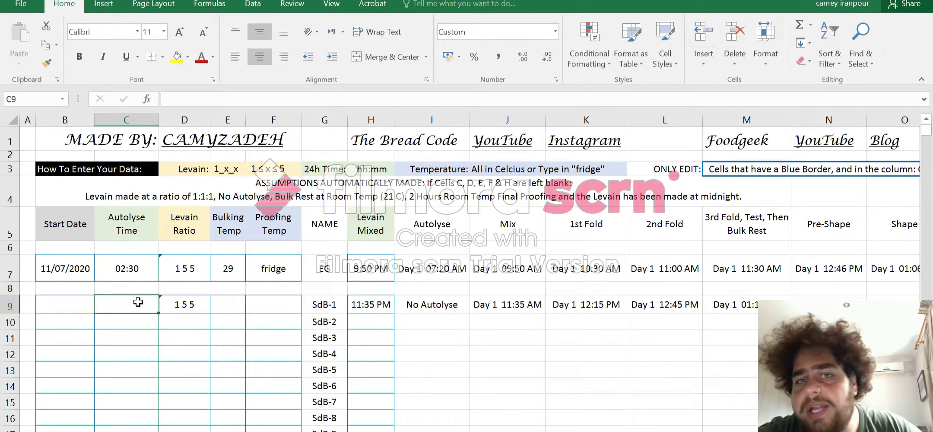
pyautogui.write('1')
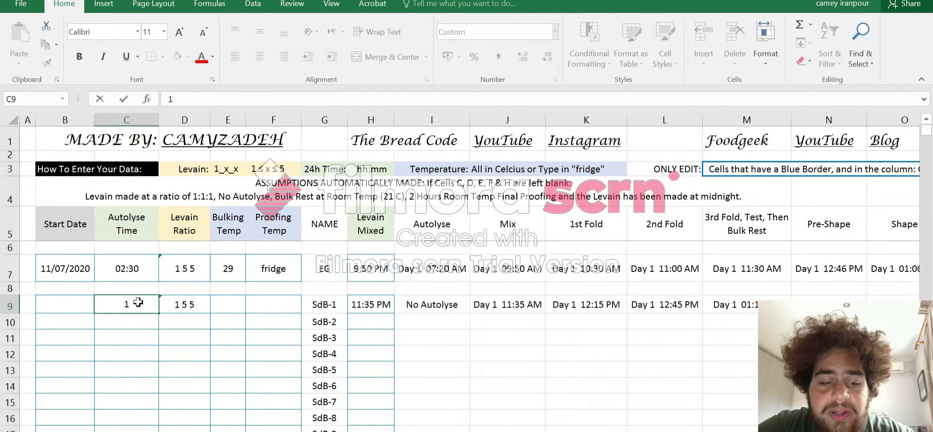
pyautogui.write('15')
pyautogui.press('BackSpace')
pyautogui.press('BackSpace')
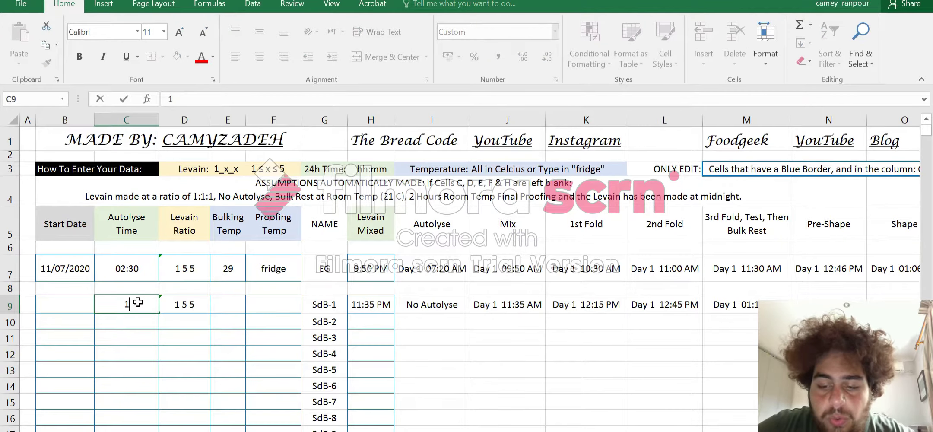
pyautogui.write(':15')
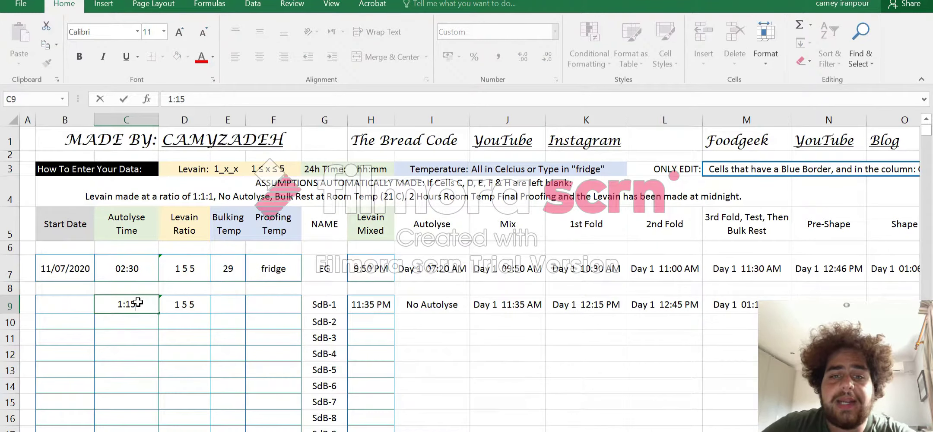
pyautogui.press('Return')
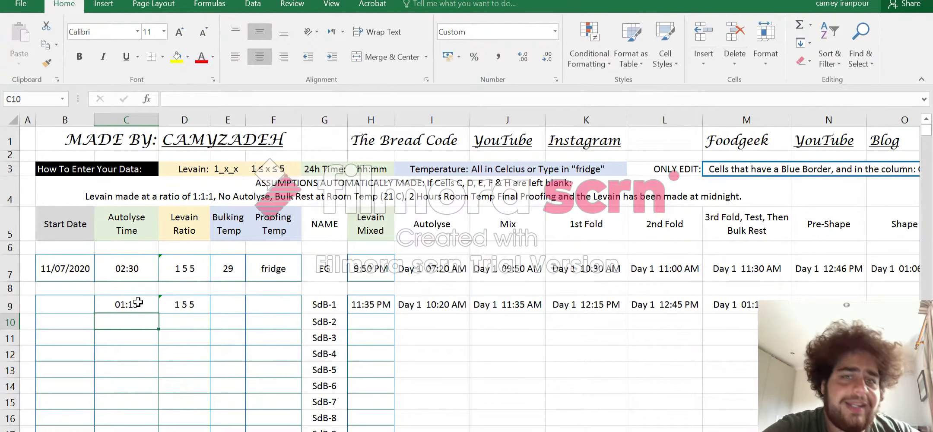
# - Enter 24.4 as the bulking temperature for SdB-1
pyautogui.click(228, 305)
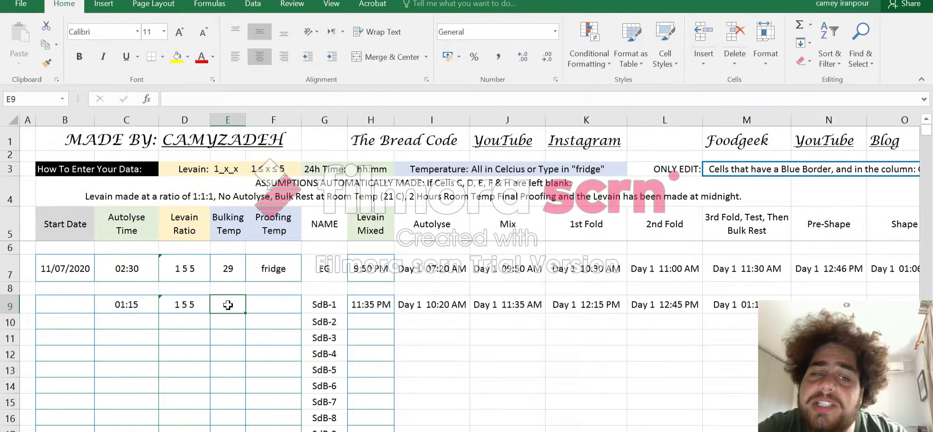
pyautogui.write('24')
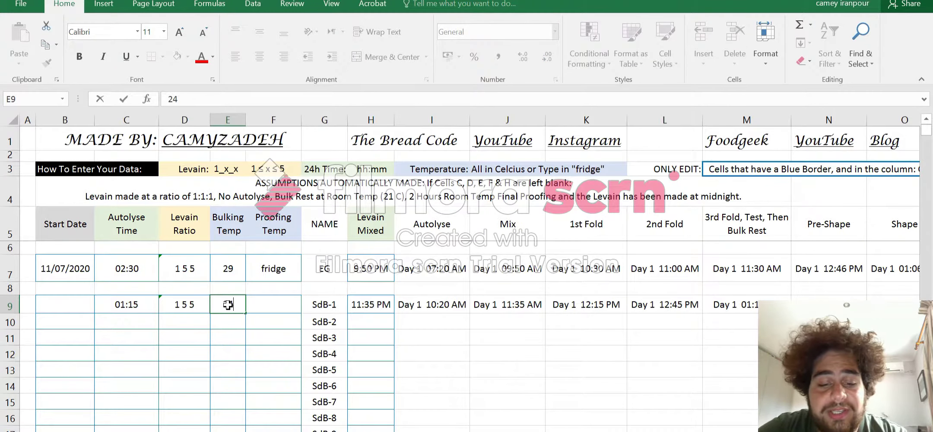
pyautogui.write('.4')
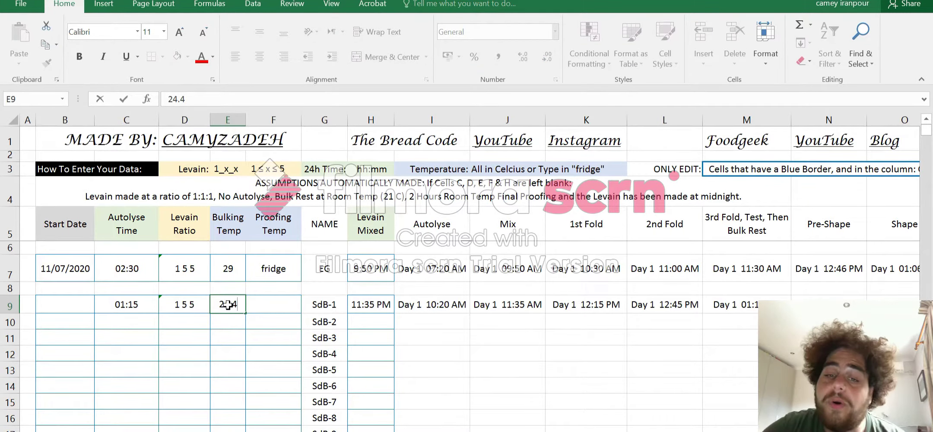
pyautogui.press('Return')
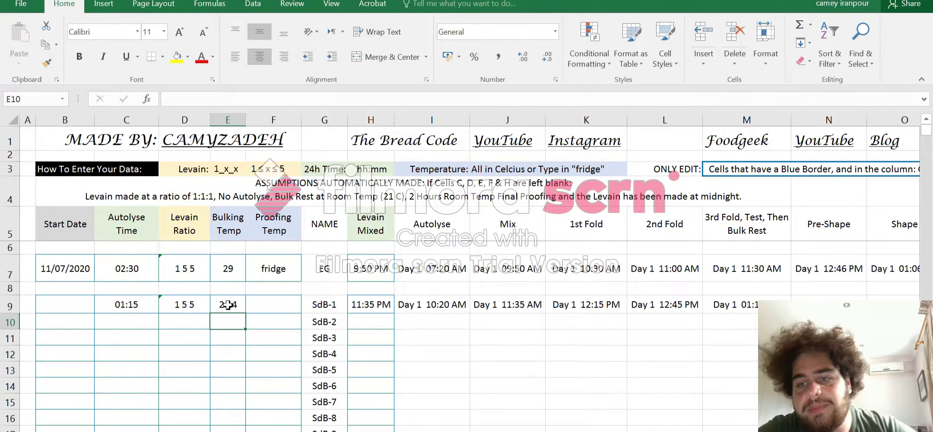
# - Enter fridge as the proofing temperature for SdB-1, and undo and redo the entry to compare the schedule times
pyautogui.click(281, 303)
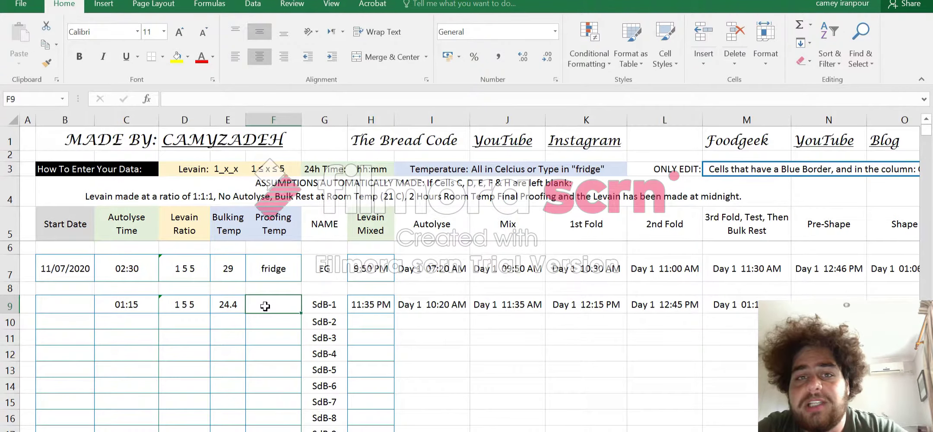
pyautogui.write('f')
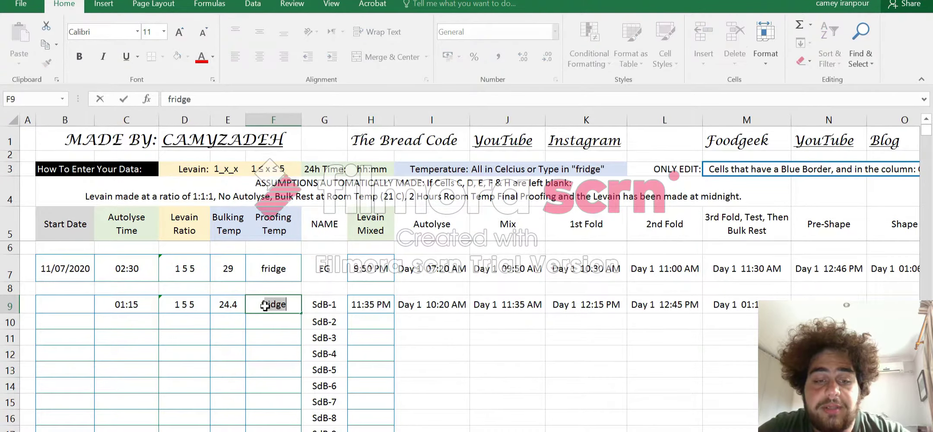
pyautogui.press('Return')
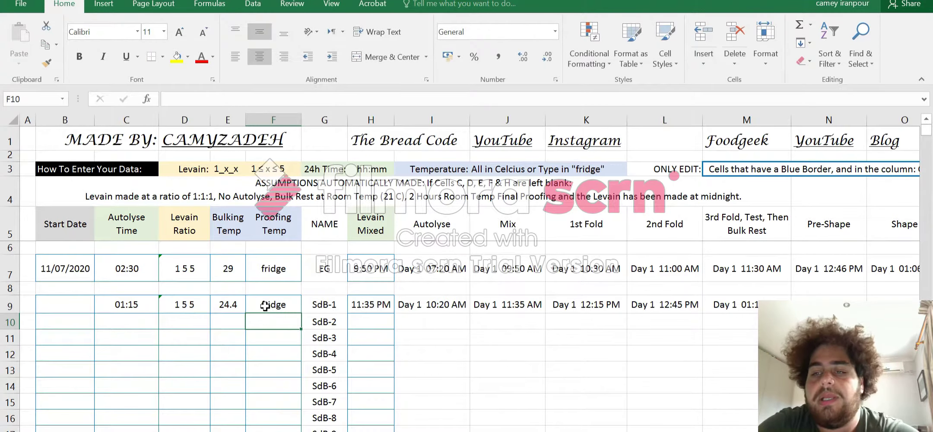
pyautogui.hscroll(3, 596, 350)
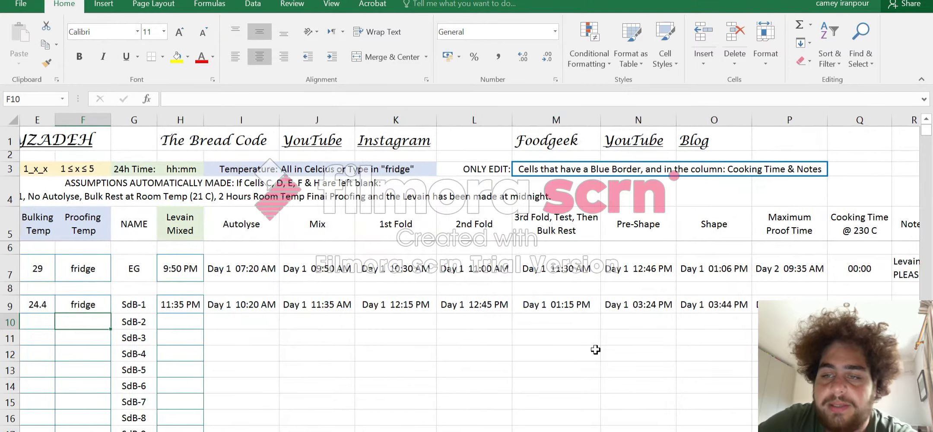
pyautogui.hotkey('ctrl', 'z')
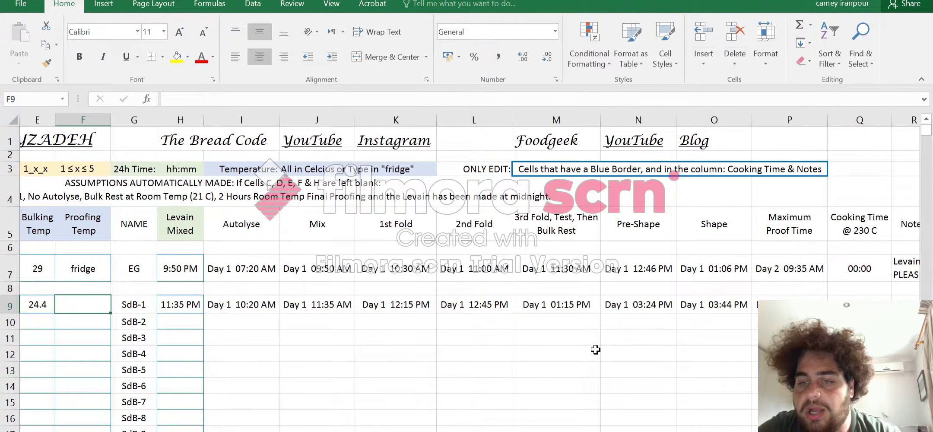
pyautogui.hotkey('ctrl', 'y')
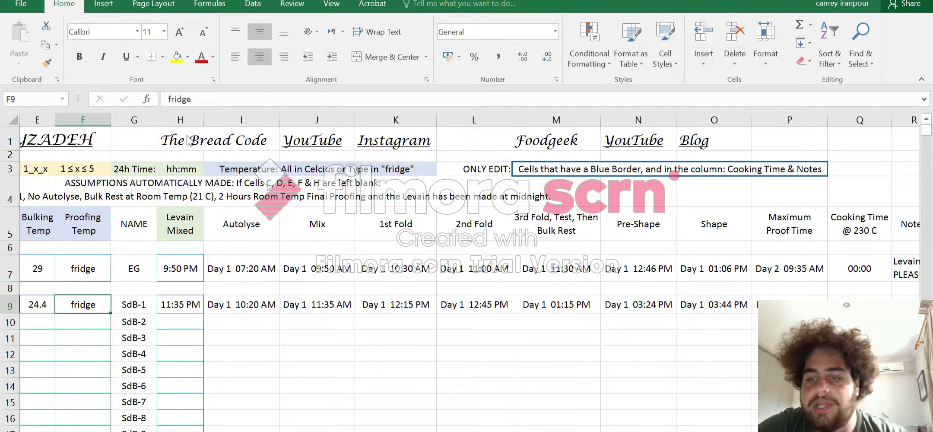
# - Start a Goal Seek on the Shape time of SdB-1, cell O9, and move its dialog clear of the schedule row
pyautogui.hscroll(-1, 505, 340)
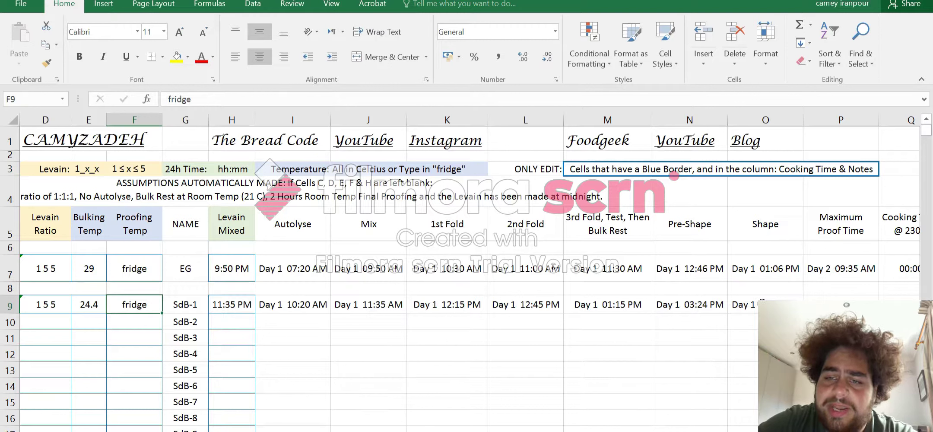
pyautogui.click(761, 303)
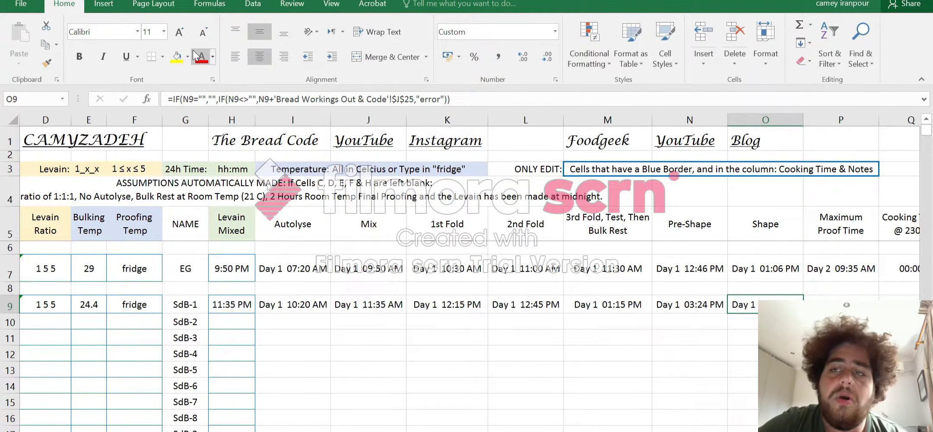
pyautogui.click(260, 4)
pyautogui.click(685, 63)
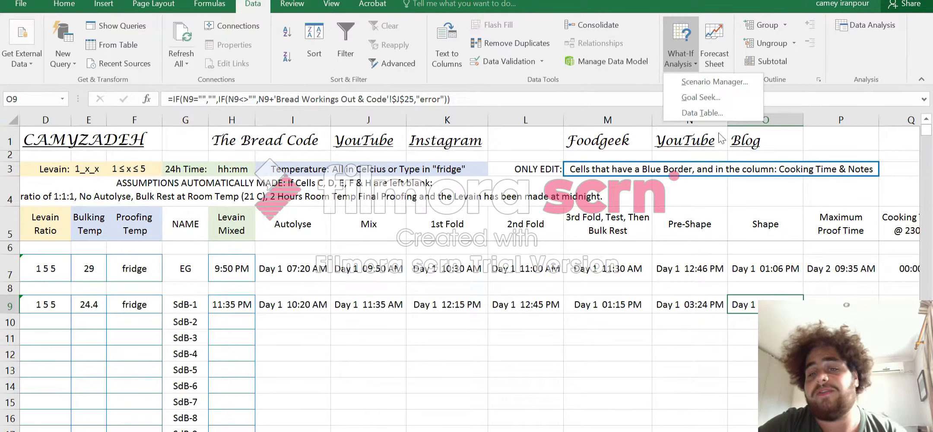
pyautogui.click(695, 92)
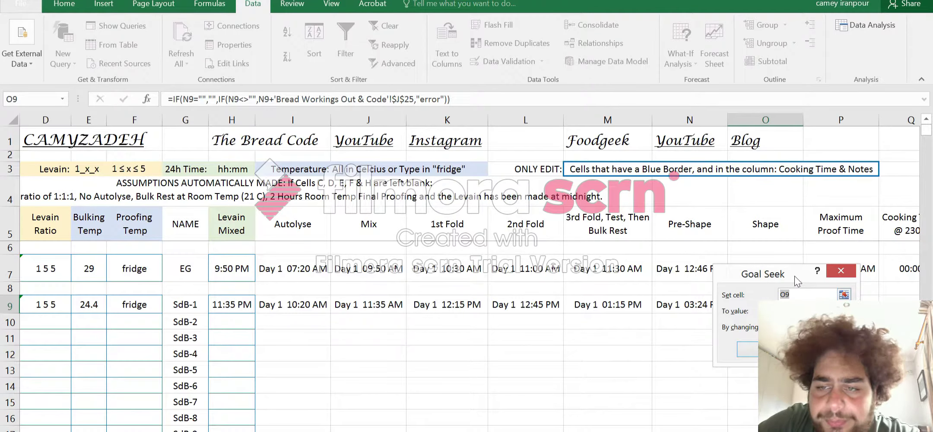
pyautogui.moveTo(795, 276); pyautogui.dragTo(621, 337)
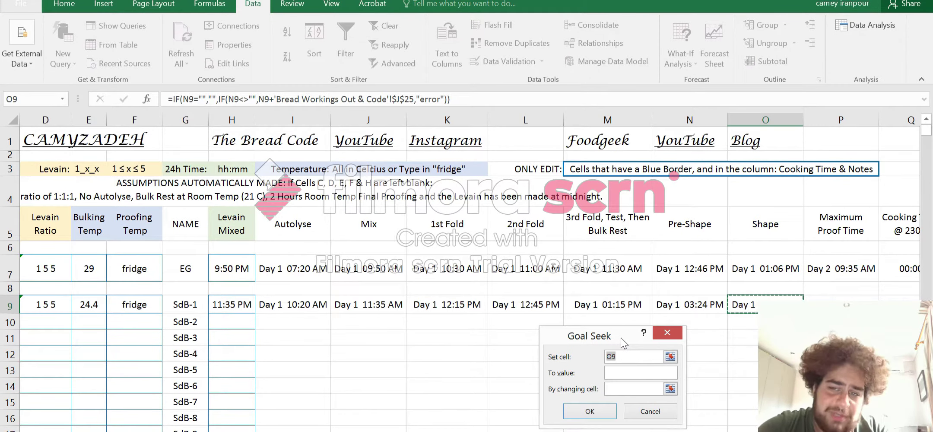
pyautogui.click(623, 378)
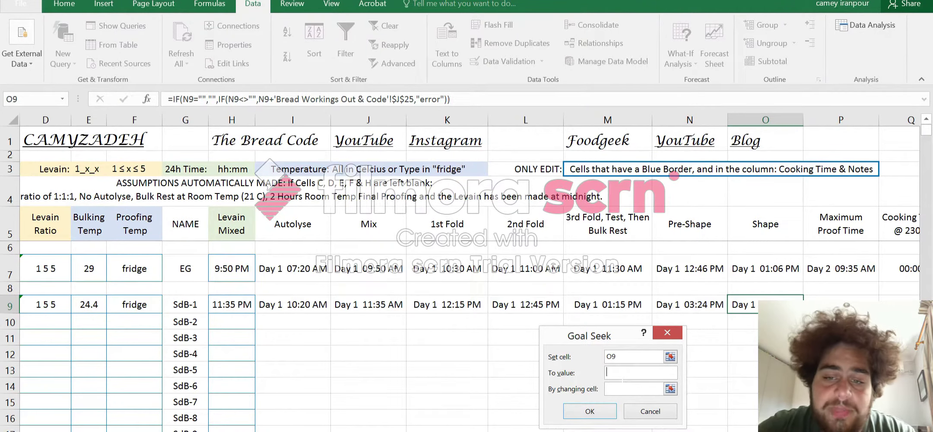
pyautogui.write('2:')
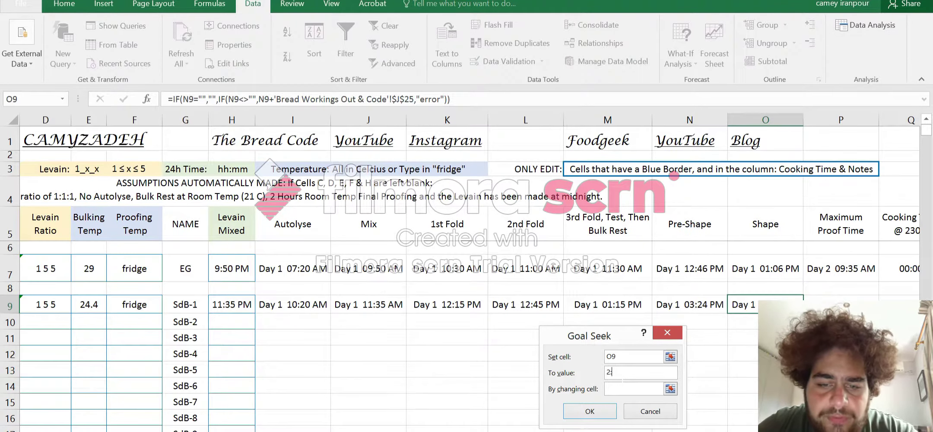
pyautogui.write('55 pm')
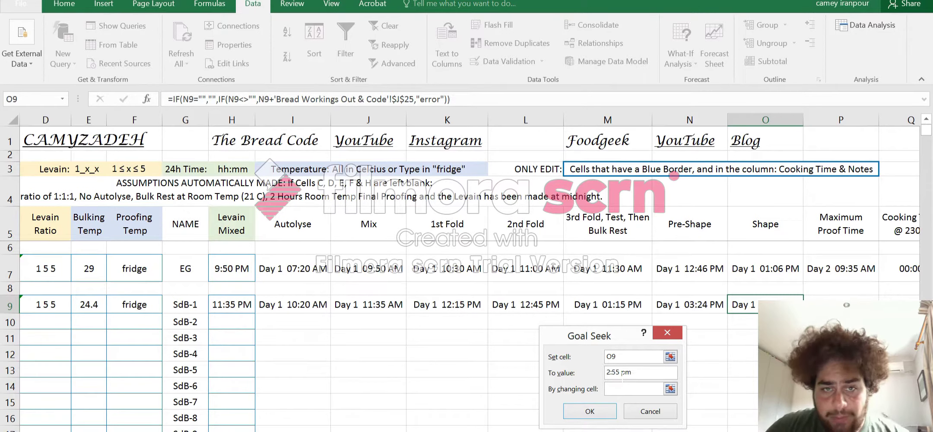
pyautogui.press('BackSpace')
pyautogui.press('BackSpace')
pyautogui.press('BackSpace')
pyautogui.press('BackSpace')
pyautogui.press('BackSpace')
pyautogui.press('BackSpace')
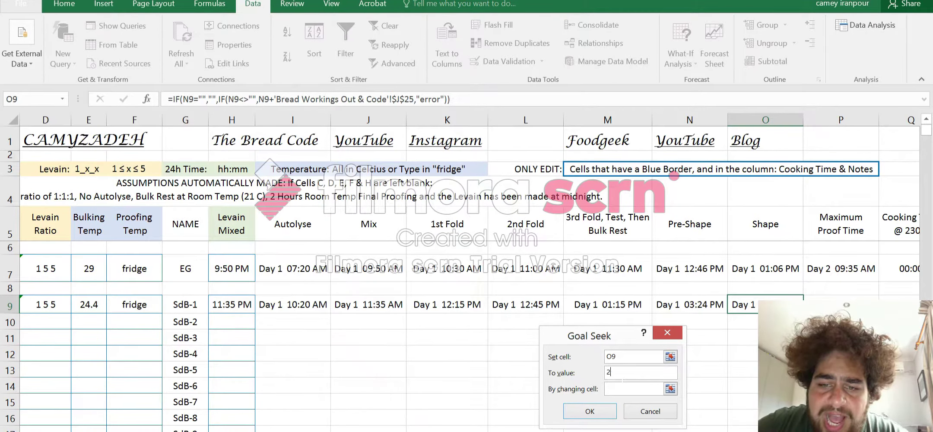
pyautogui.press('BackSpace')
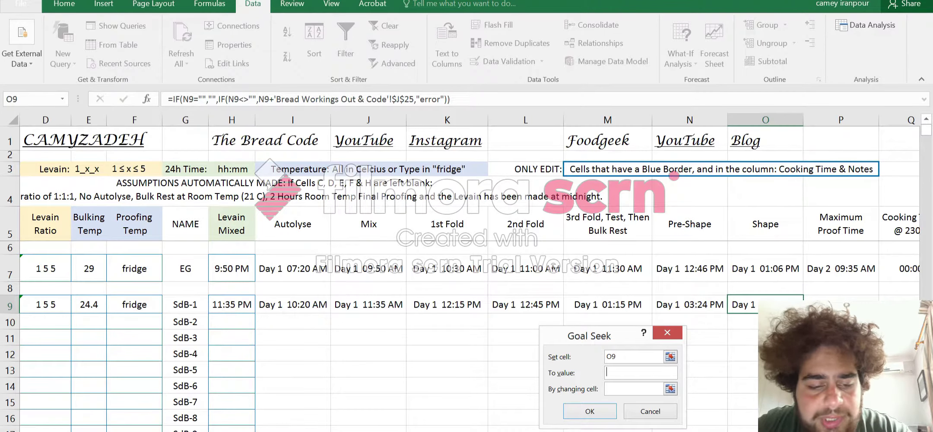
# - Goal-seek the SdB-1 Shape time to 14:45 by changing its levain mixed time, and accept the solution
pyautogui.write('14')
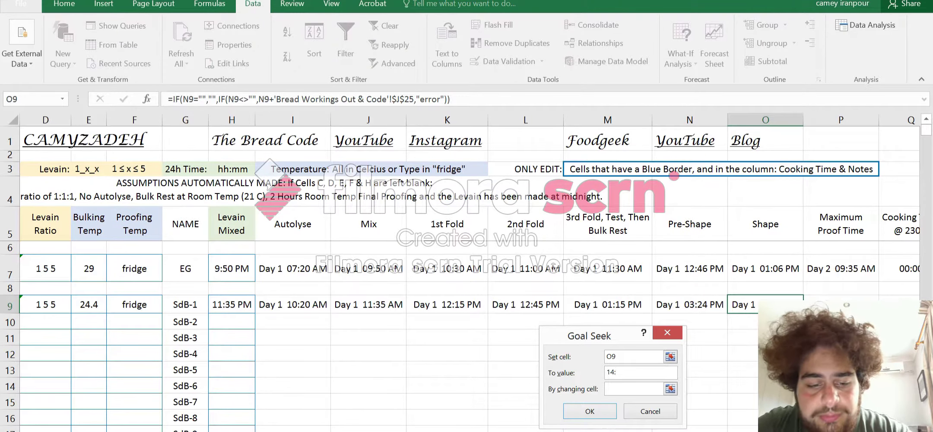
pyautogui.write(':')
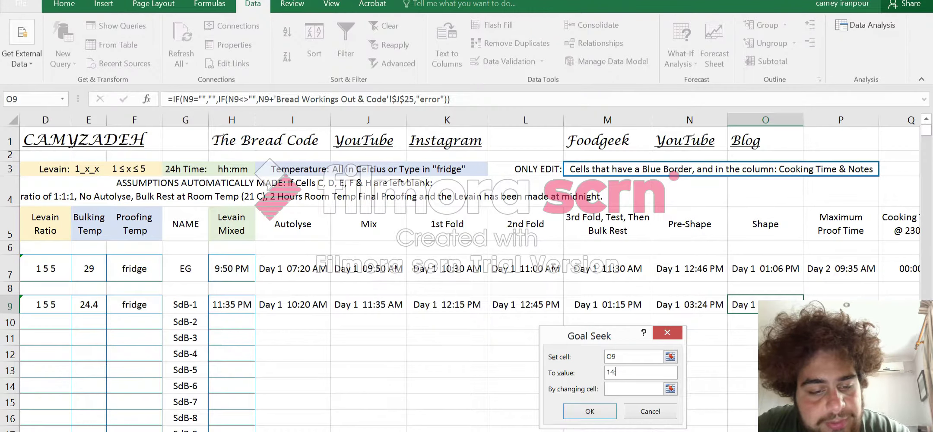
pyautogui.write('45')
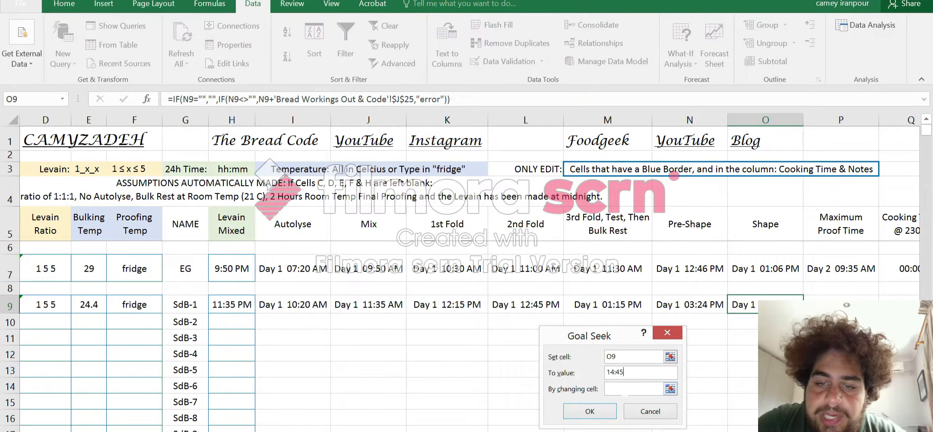
pyautogui.click(230, 306)
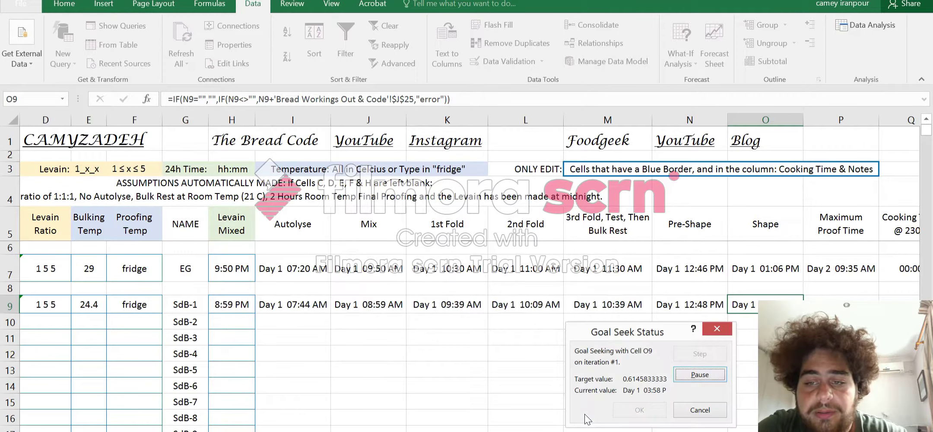
pyautogui.click(644, 413)
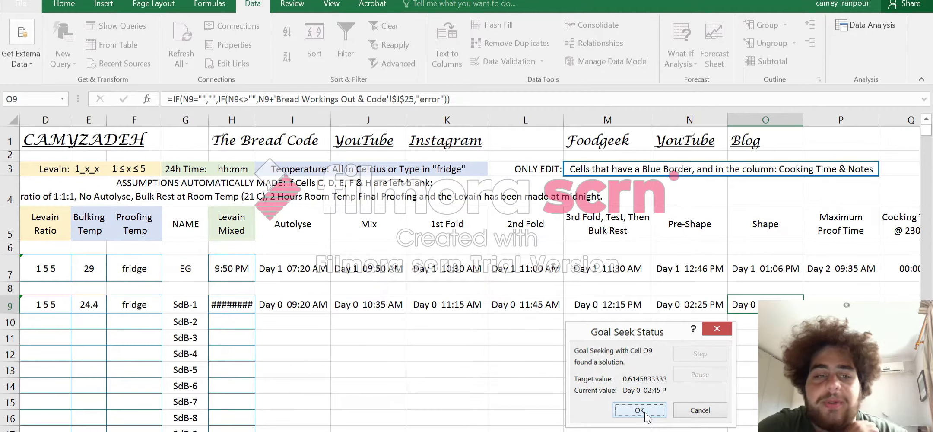
# - Put =1 in front of SdB-1's negative levain mixed value to make it a formula, and undo back to before the Goal Seek
pyautogui.click(226, 305)
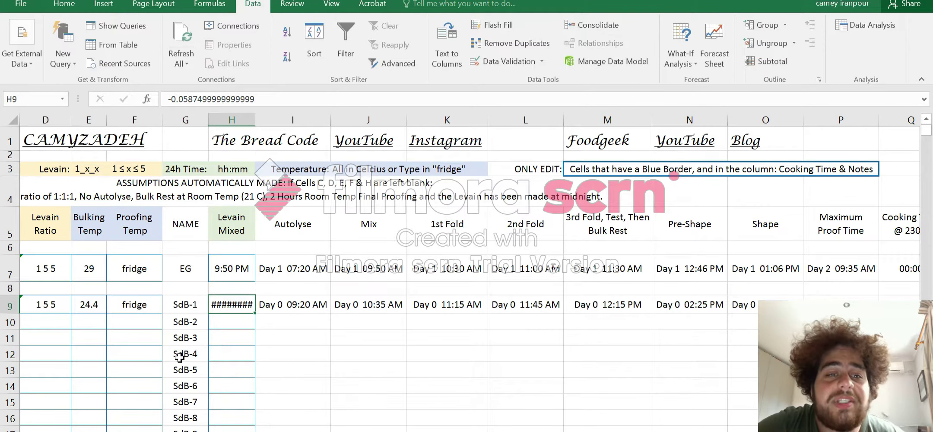
pyautogui.press('F2')
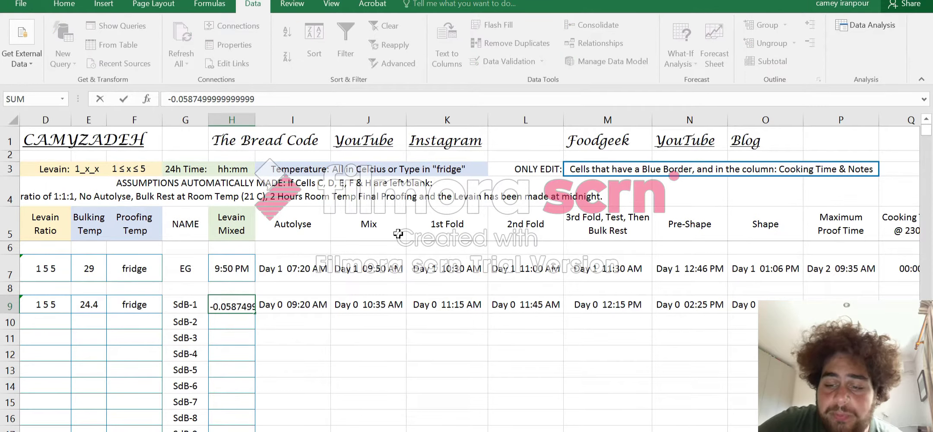
pyautogui.write('=1')
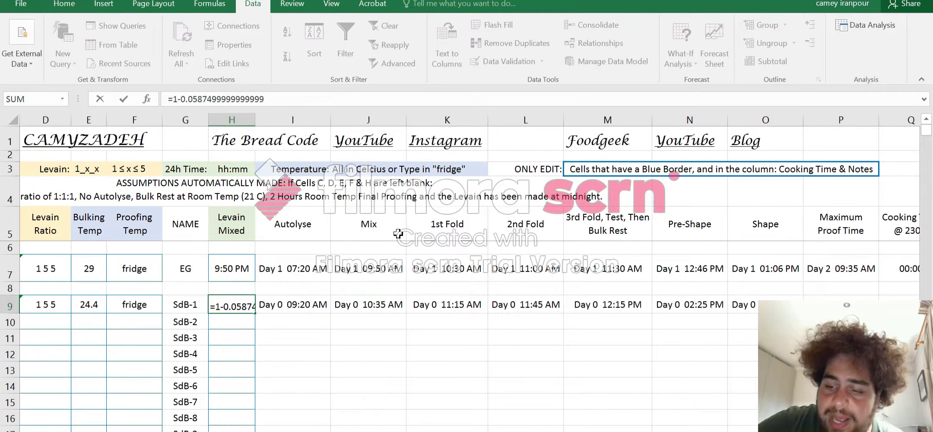
pyautogui.press('Return')
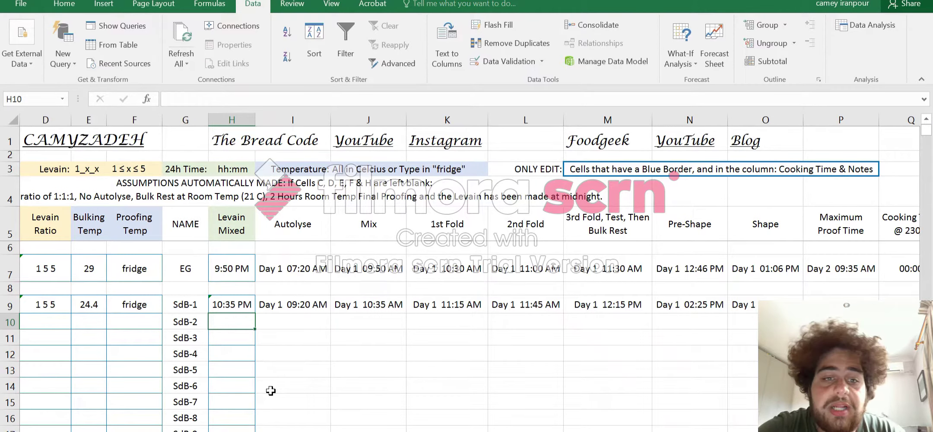
pyautogui.press('Up')
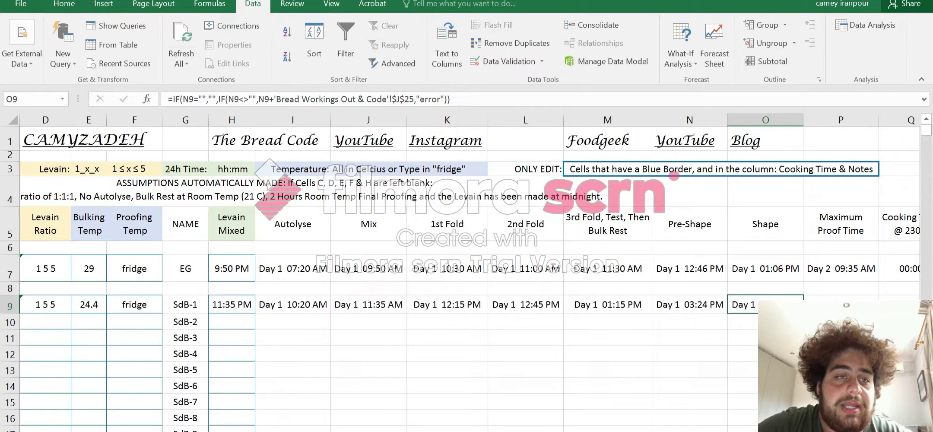
# - Restore SdB-1's levain mixed formula =1-0.0587499999999999, and select the Cooking Time @ 230 C heading
pyautogui.hotkey('ctrl', 'z')
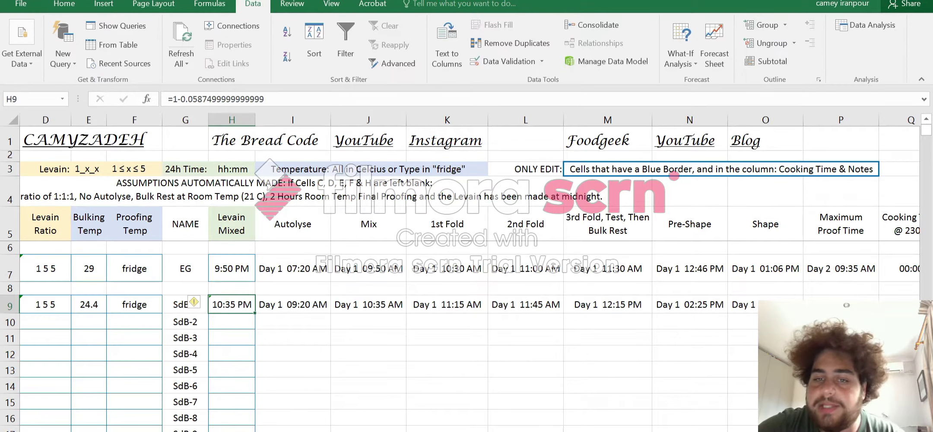
pyautogui.hscroll(3, 618, 370)
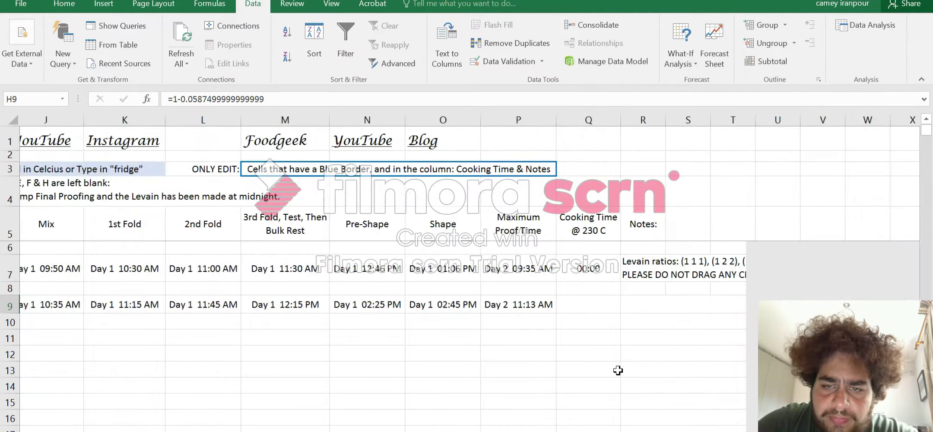
pyautogui.hscroll(1, 517, 332)
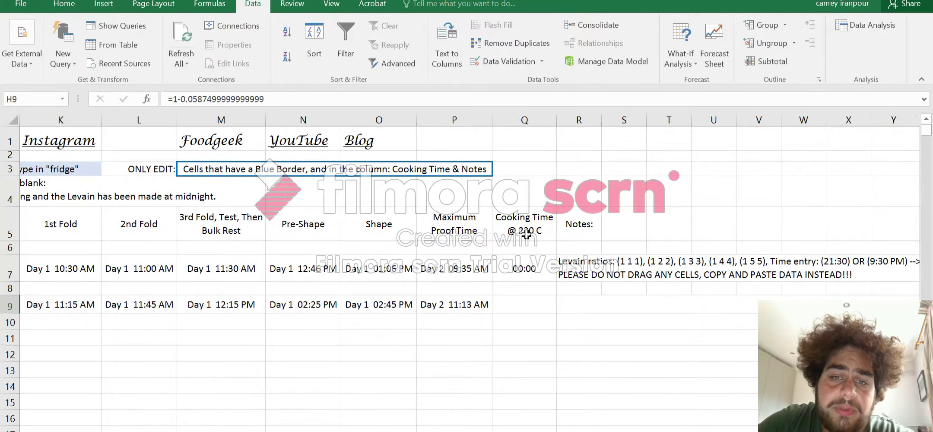
pyautogui.click(529, 230)
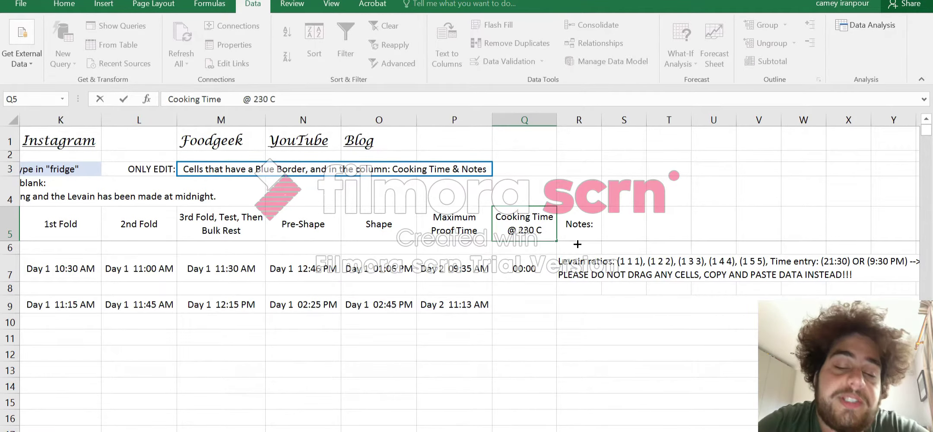
# - Dismiss the antivirus trial notice, and try random text in SdB-1's cooking time cell, Q9, then clear the cell
pyautogui.click(509, 304)
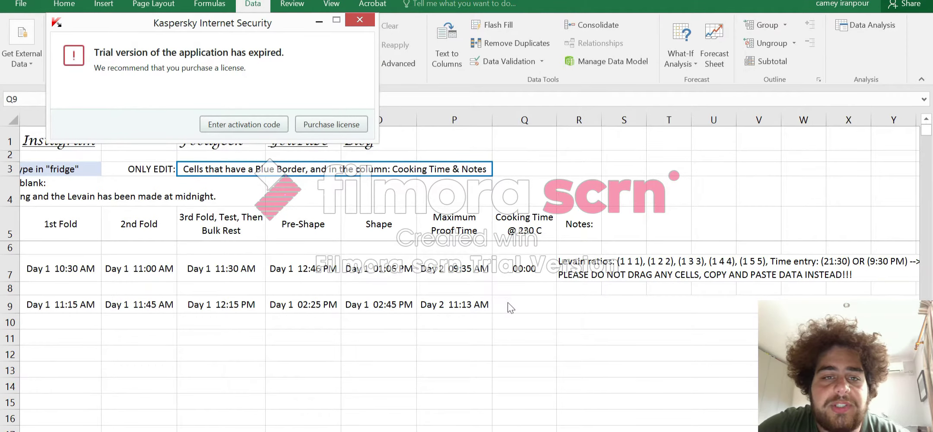
pyautogui.click(361, 23)
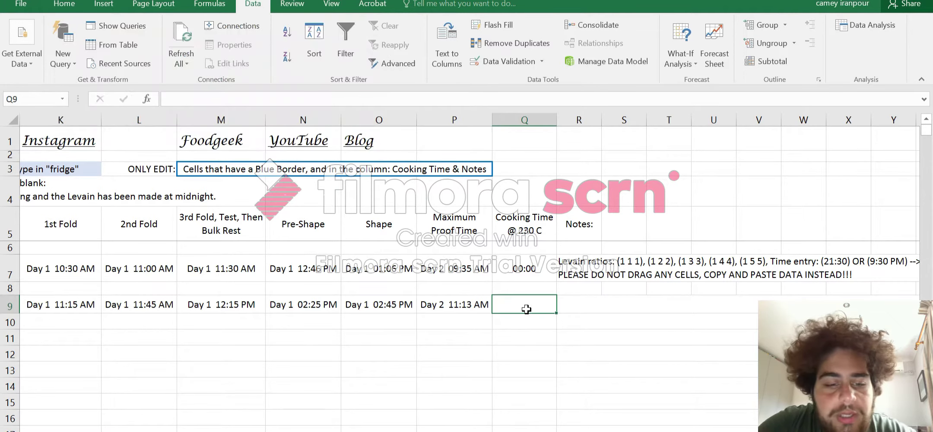
pyautogui.write('lakdjfnvlkdafbh')
pyautogui.press('Return')
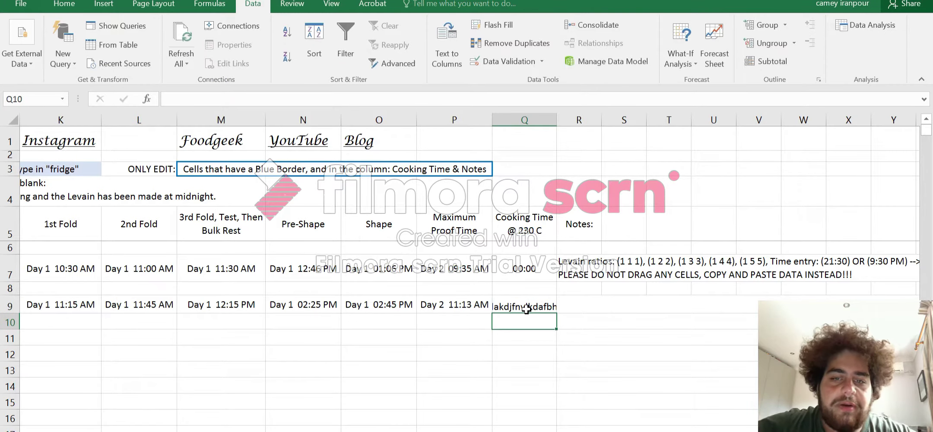
pyautogui.click(527, 309)
pyautogui.press('Delete')
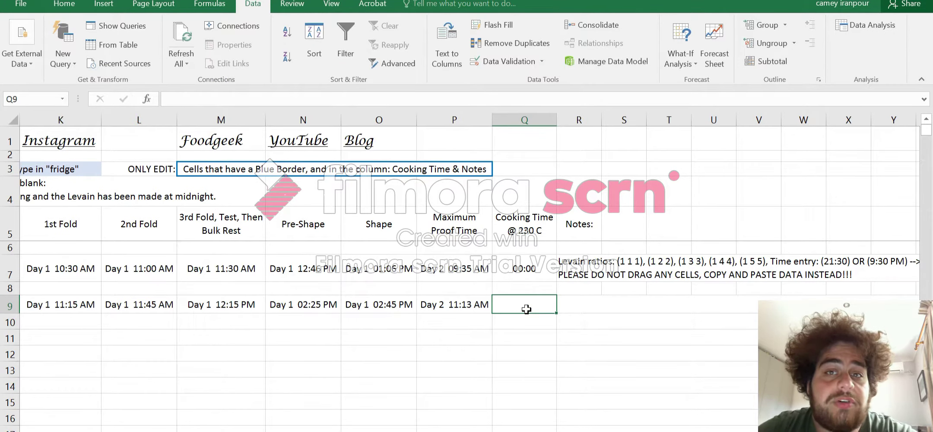
# - Select SdB-1's Notes cell, R9, and examine the Notes area and its data-entry guidance across its full width
pyautogui.click(583, 314)
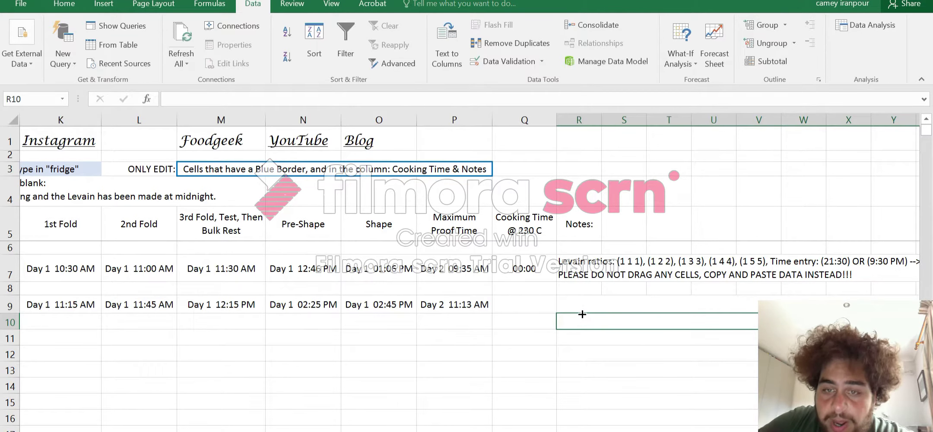
pyautogui.press('Up')
pyautogui.hscroll(-10, 122, 330)
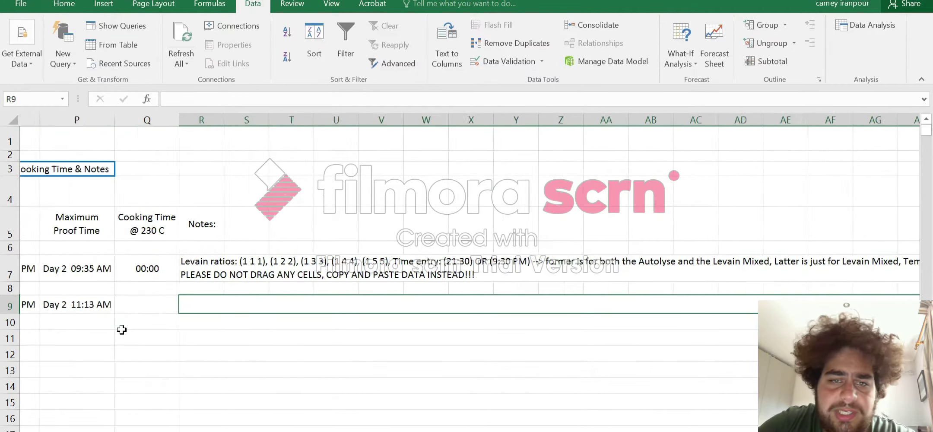
pyautogui.hscroll(14, 122, 329)
pyautogui.hscroll(4, 121, 330)
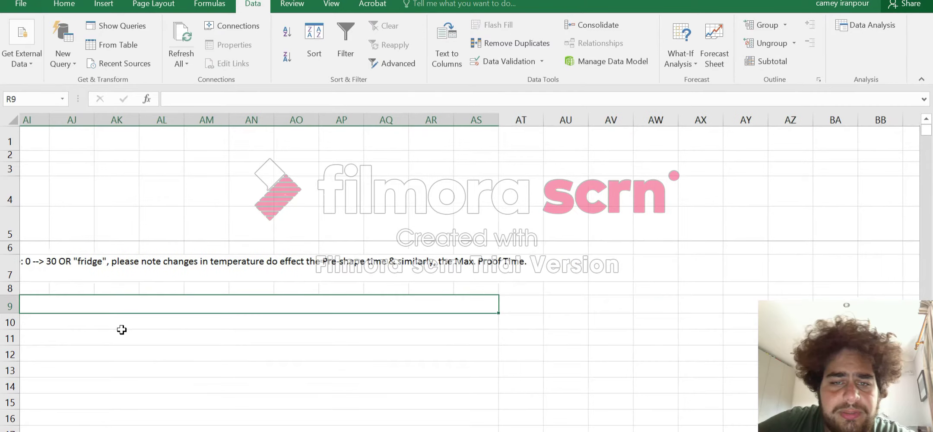
pyautogui.hscroll(-20, 121, 330)
pyautogui.hscroll(8, 122, 330)
pyautogui.hscroll(-7, 121, 330)
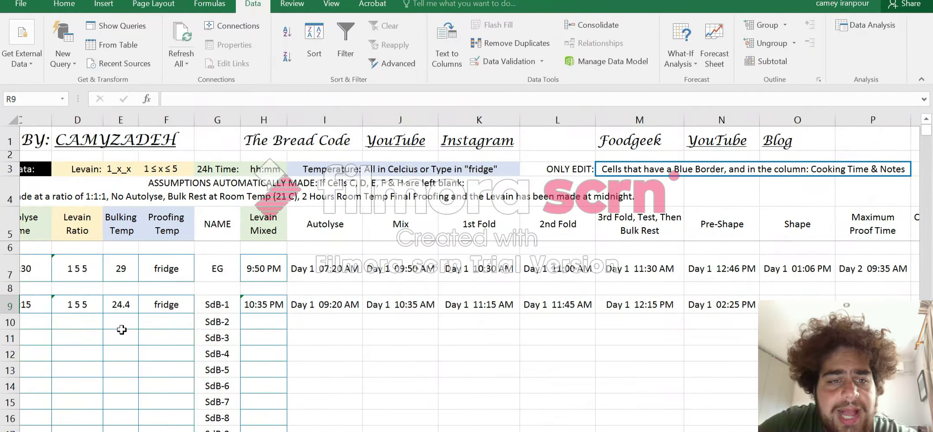
pyautogui.hscroll(-2, 121, 330)
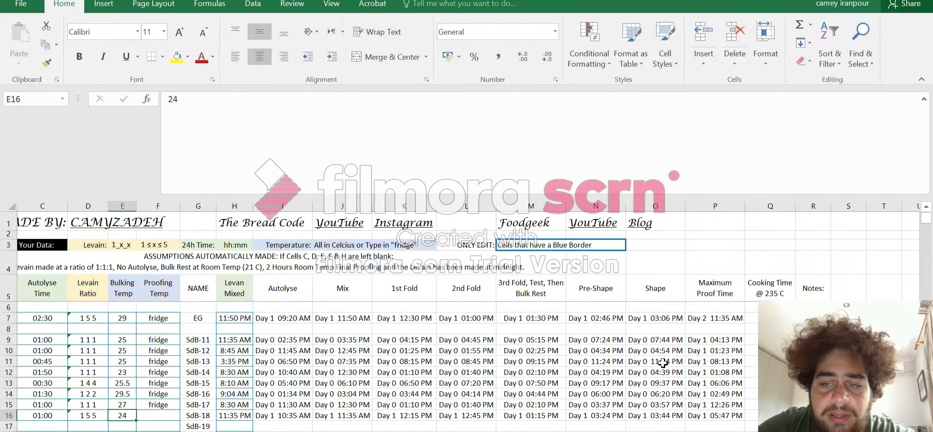
# - Switch to the filled-in schedule workbook and read the baking notes for SdB-18, SdB-17 and SdB-16
pyautogui.hscroll(4, 663, 363)
pyautogui.hscroll(2, 664, 363)
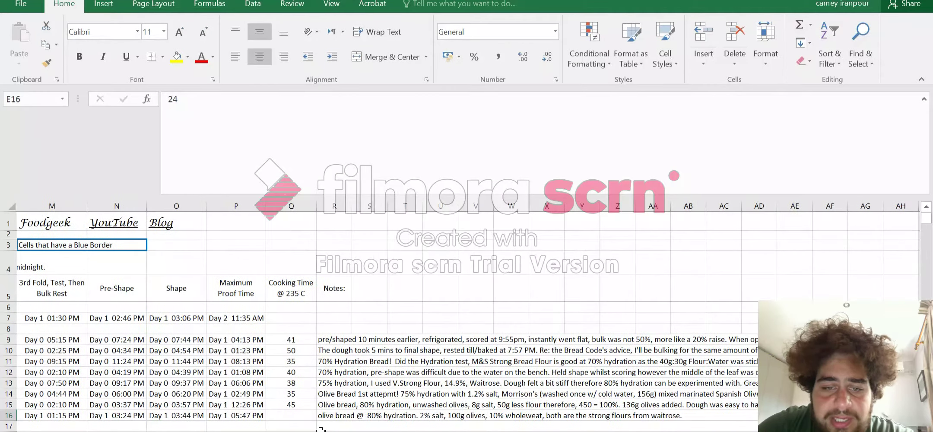
pyautogui.click(348, 414)
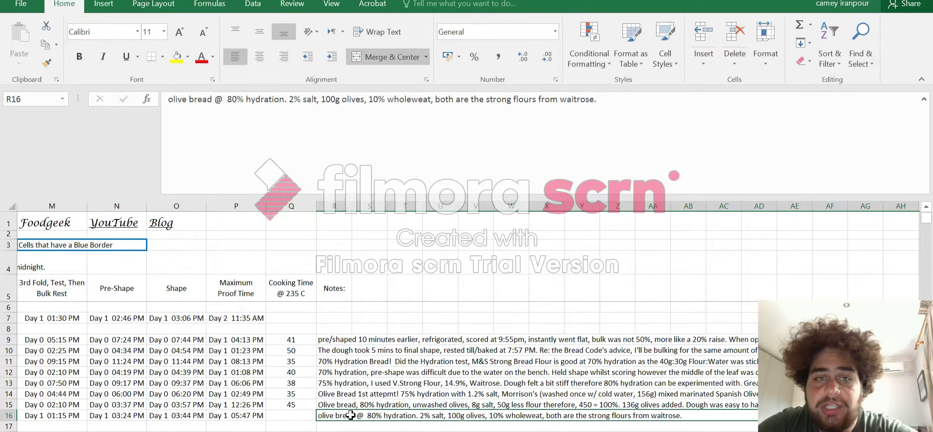
pyautogui.click(390, 405)
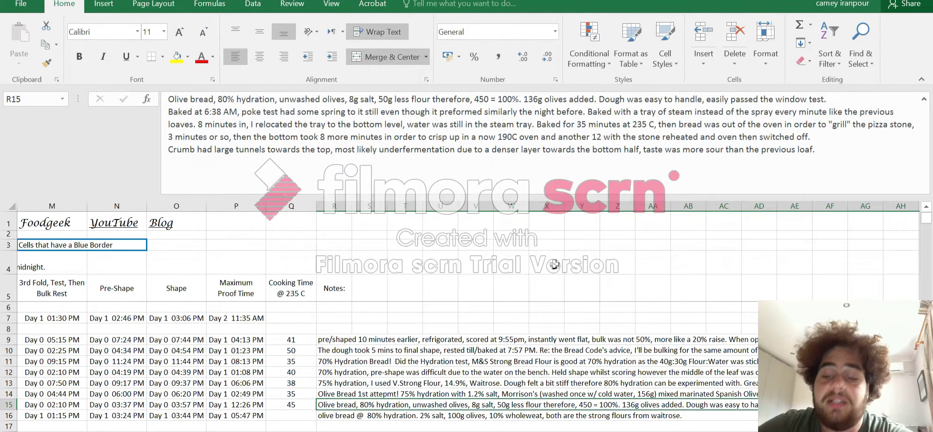
pyautogui.hscroll(5, 554, 265)
pyautogui.press('Up')
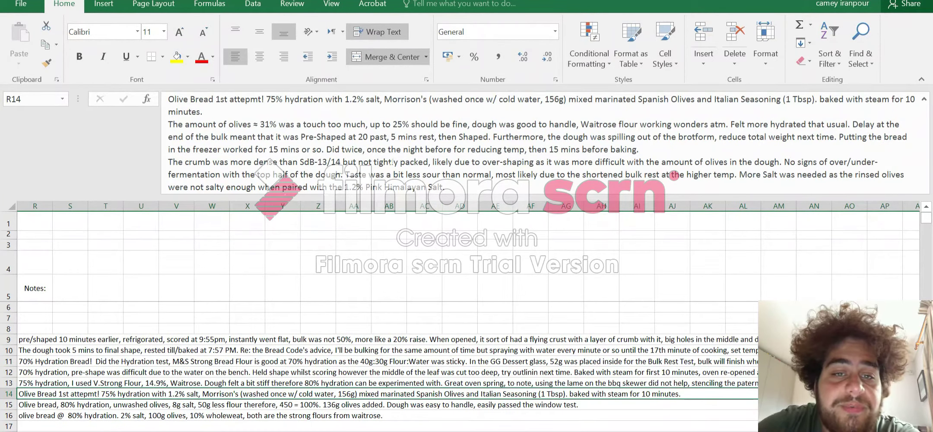
pyautogui.scroll(-4, 391, 163)
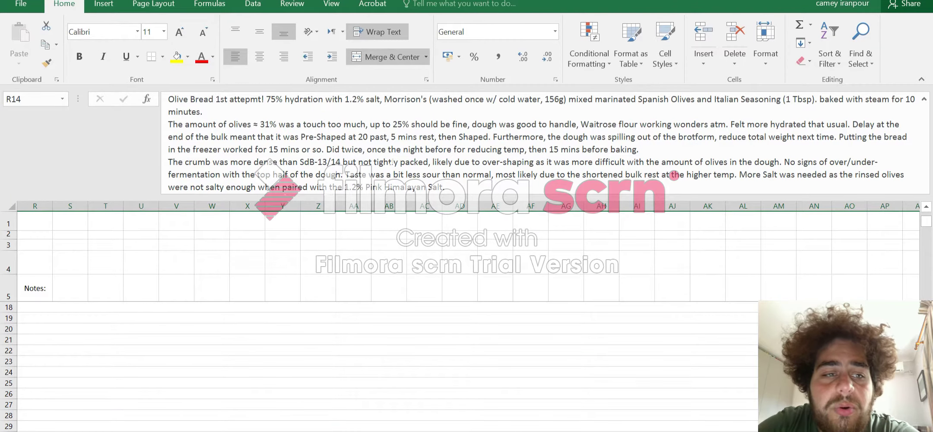
pyautogui.scroll(1, 391, 163)
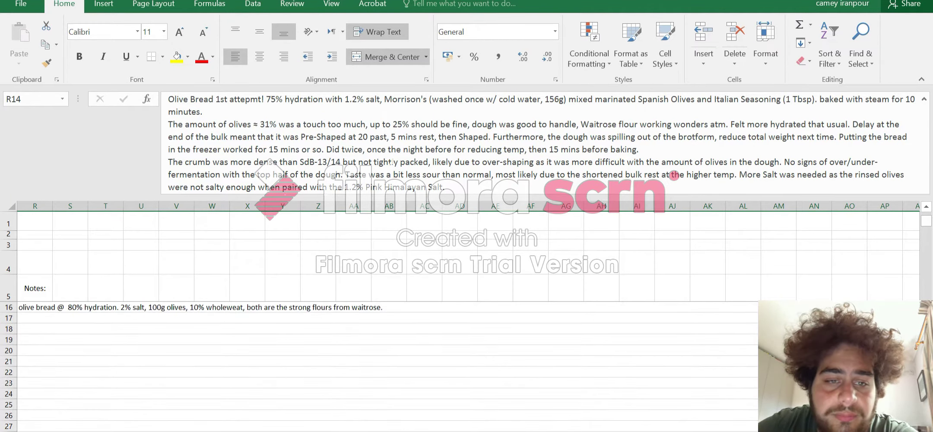
pyautogui.press('Down')
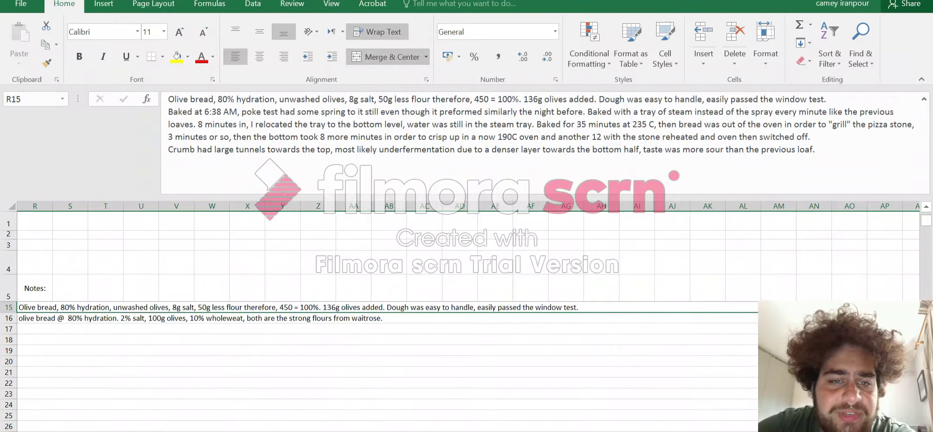
# - Look over the latest filled-in bakes and the empty rows below them, and return to the original schedule workbook
pyautogui.hscroll(-6, 184, 372)
pyautogui.scroll(3, 538, 326)
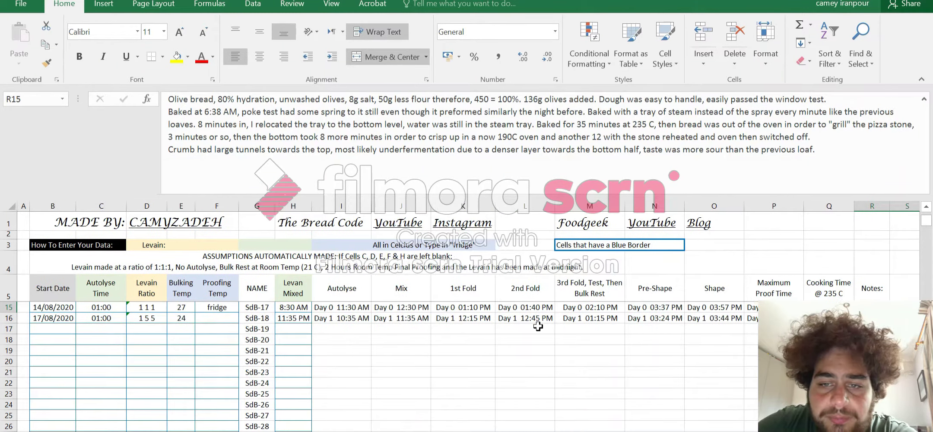
pyautogui.scroll(-3, 446, 400)
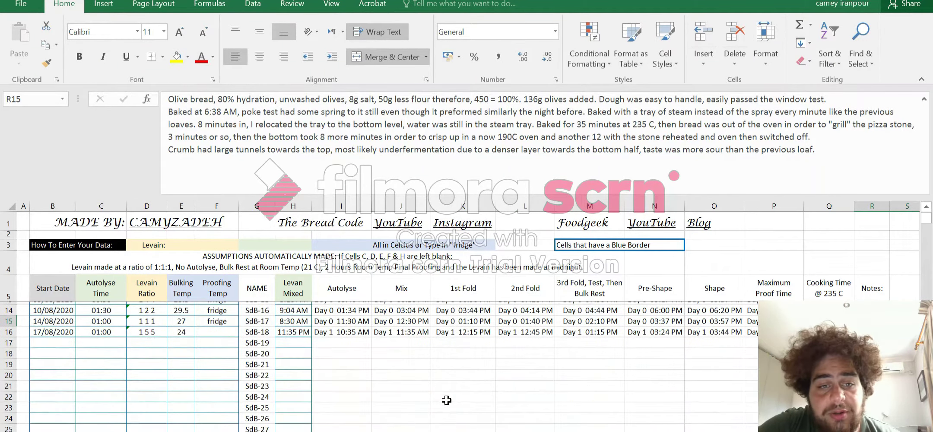
pyautogui.scroll(3, 446, 400)
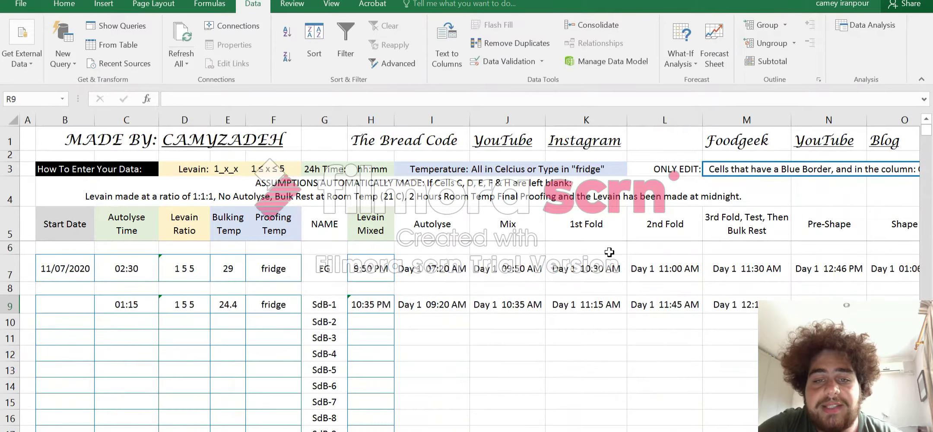
# - Review the schedule's stage headings, its blank SdB rows and the columns through to Notes
pyautogui.moveTo(681, 234); pyautogui.dragTo(371, 229)
pyautogui.click(497, 431)
pyautogui.scroll(-6, 454, 316)
pyautogui.hscroll(1, 454, 316)
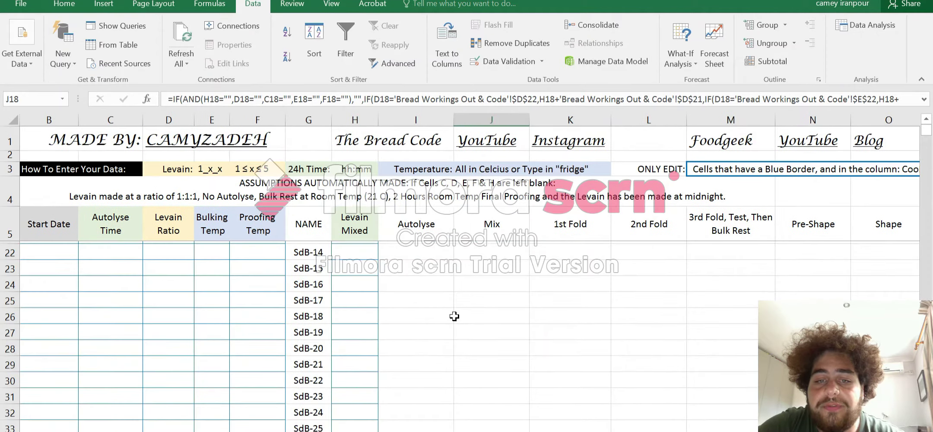
pyautogui.scroll(6, 454, 316)
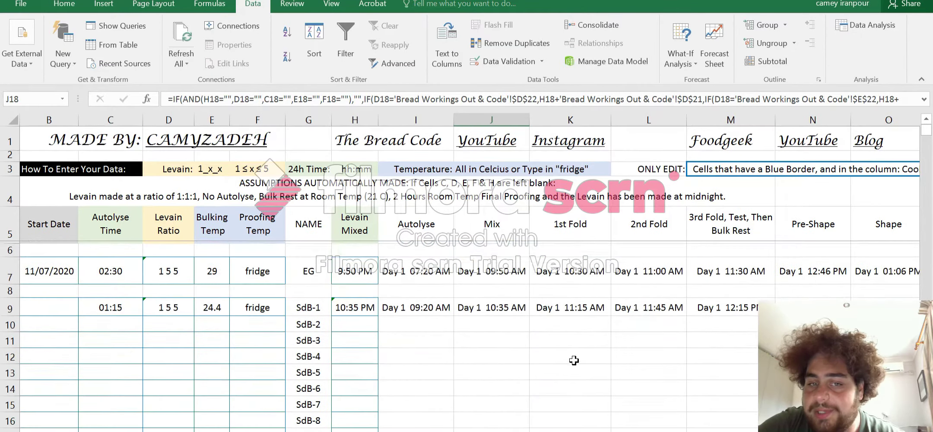
pyautogui.hscroll(4, 574, 360)
pyautogui.hscroll(2, 574, 360)
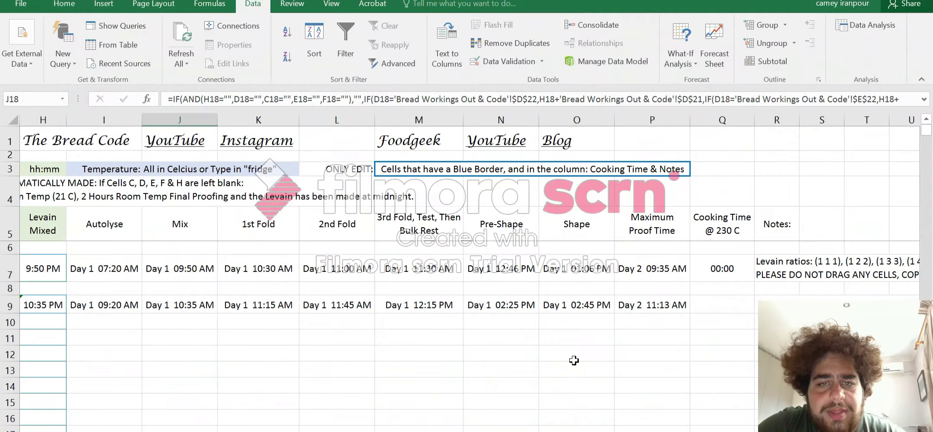
pyautogui.hscroll(-7, 572, 358)
# - Switch to the dough-ball worksheet with the Sd-P rows and examine the stage timings in J2:O2, starting with Mix
pyautogui.hotkey('ctrl', 'pagedown')
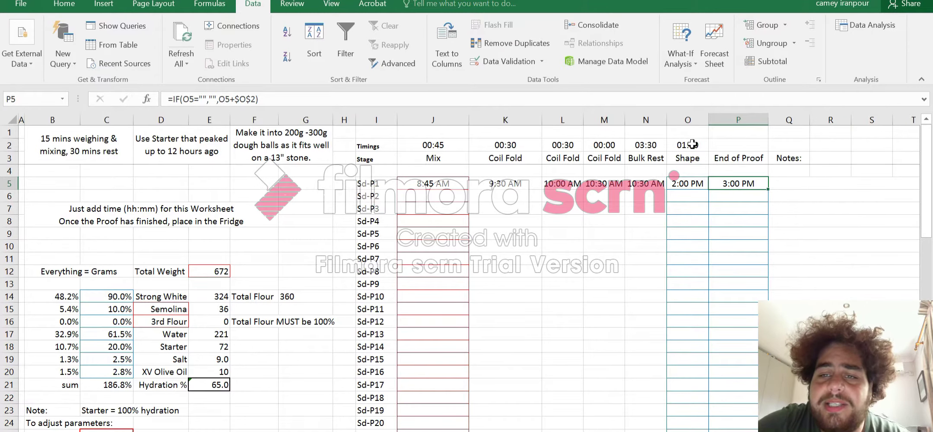
pyautogui.moveTo(693, 143); pyautogui.dragTo(438, 143)
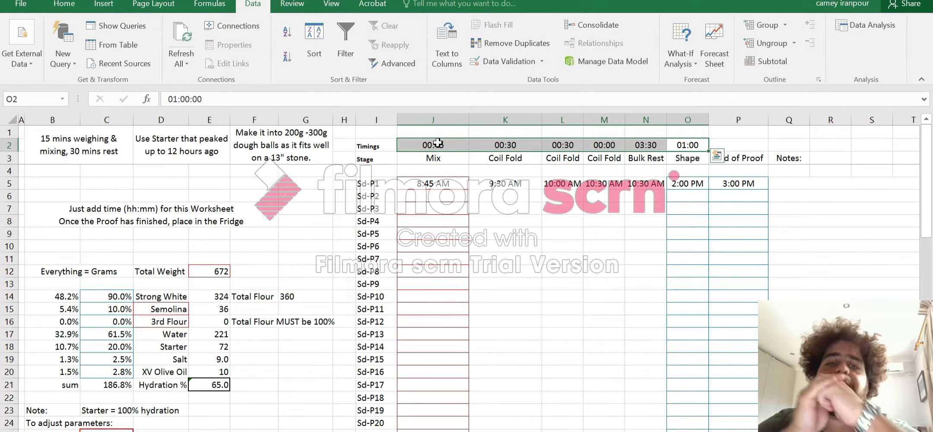
pyautogui.click(462, 162)
pyautogui.click(460, 147)
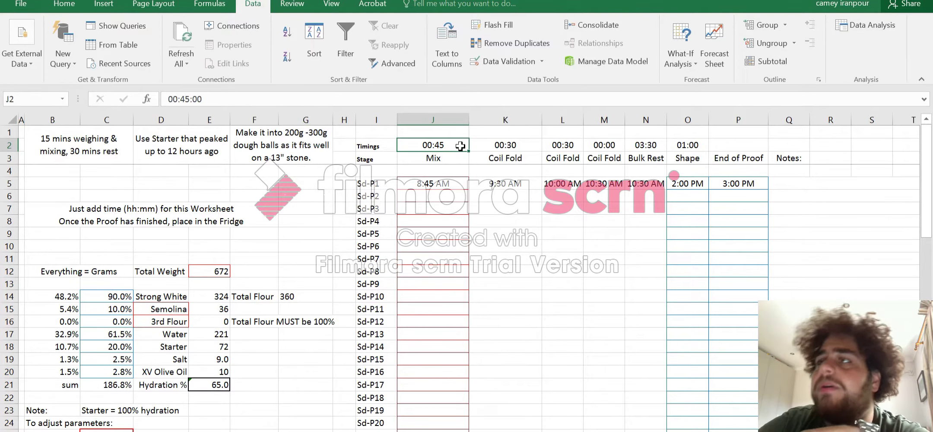
# - Go through the olive oil ingredient, the three coil folds, and the Bulk Rest and Shape timings
pyautogui.click(171, 374)
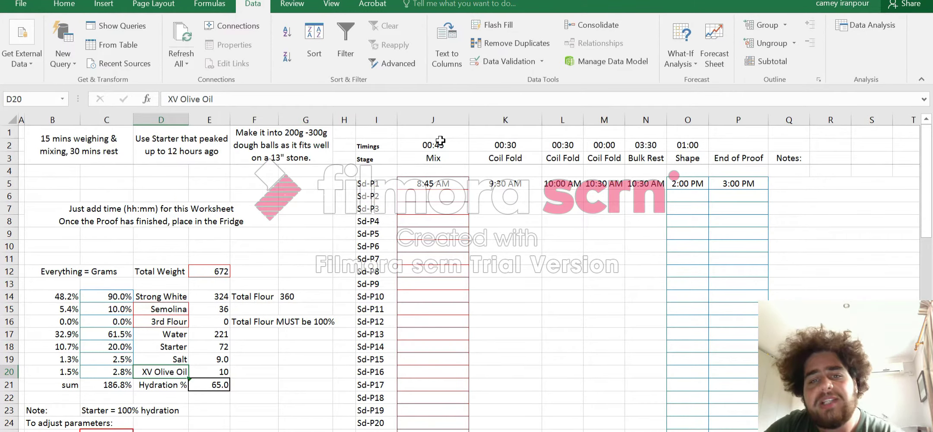
pyautogui.click(512, 162)
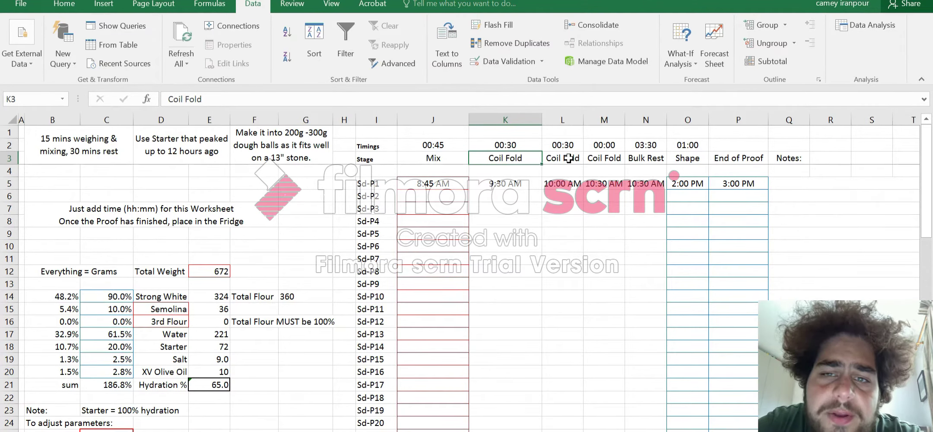
pyautogui.click(569, 158)
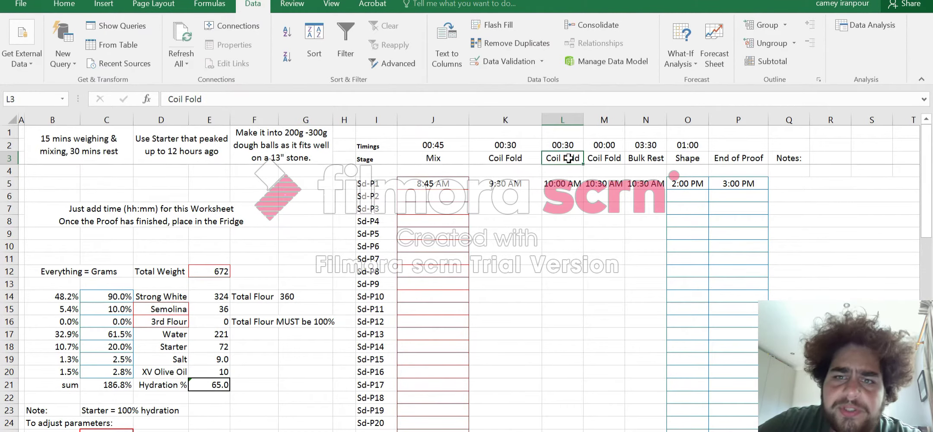
pyautogui.press('Right')
pyautogui.press('Up')
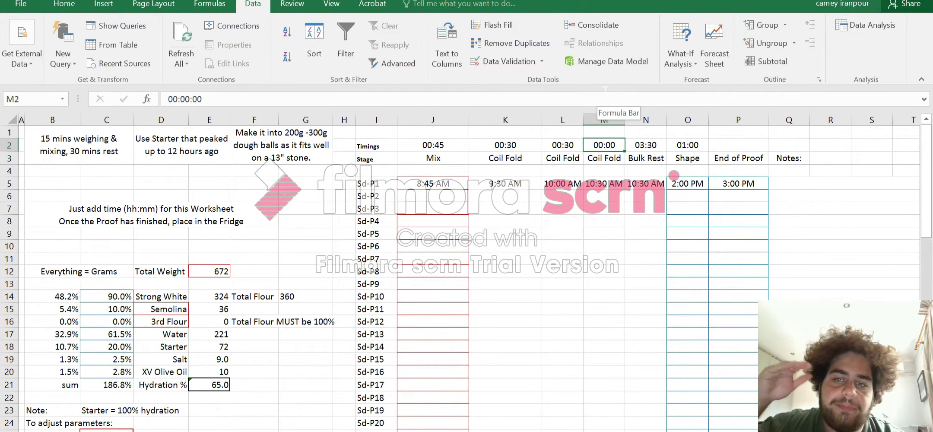
pyautogui.click(659, 145)
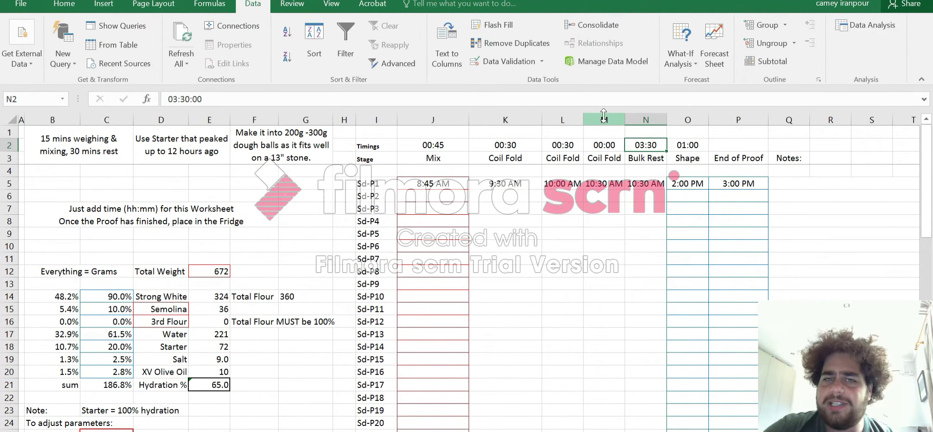
pyautogui.click(685, 143)
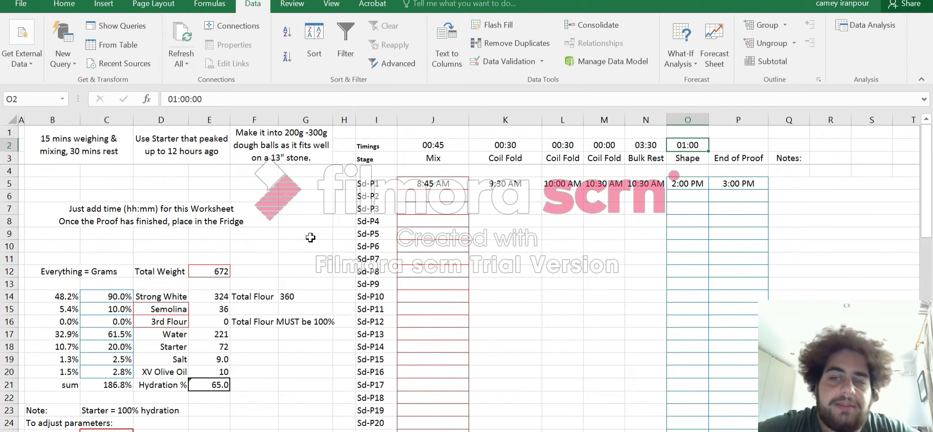
# - Check the Notes cell in the Sd-P1 row, and switch to the sourdough information document in Word to view its Contents list
pyautogui.click(795, 186)
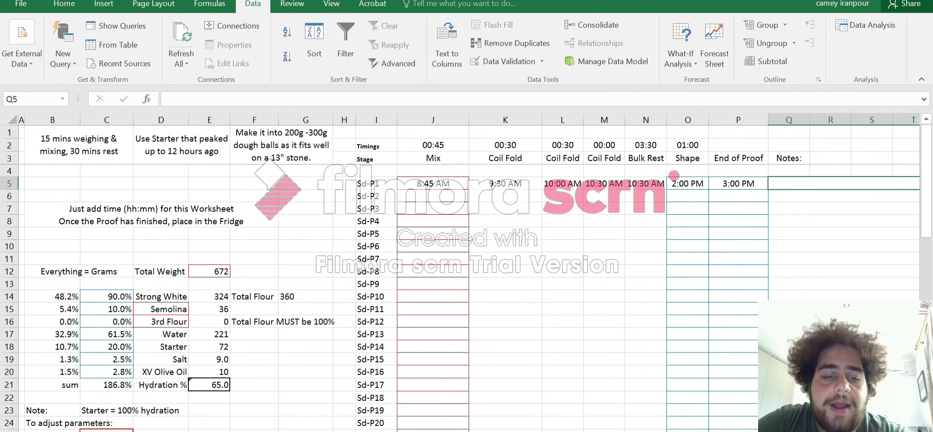
pyautogui.hotkey('alt', 'Tab')
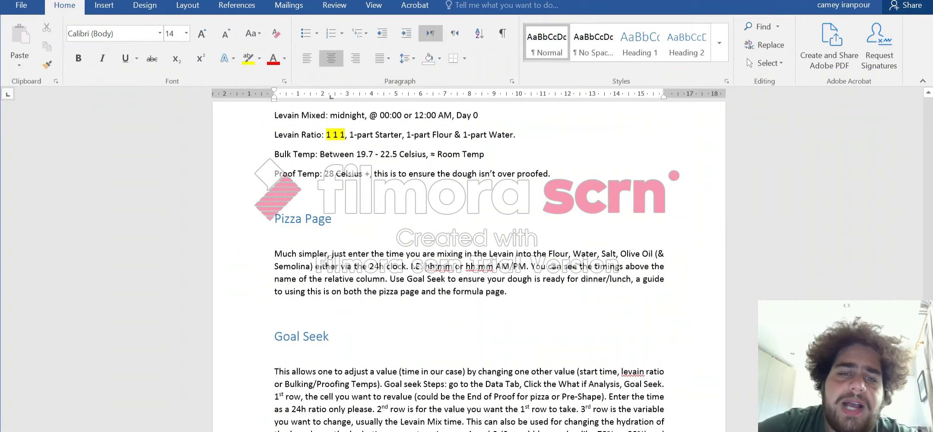
pyautogui.scroll(20, 362, 376)
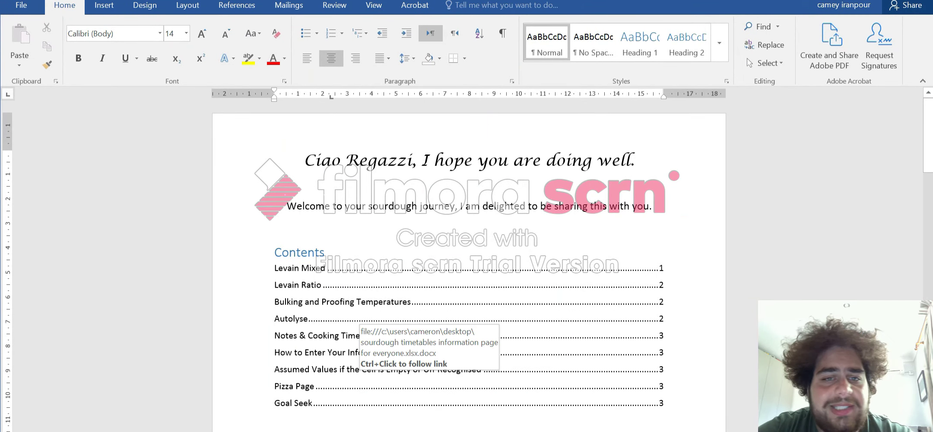
pyautogui.click(475, 278)
# - Skim the guide's sections from Levain Mixed, Levain Ratio, temperatures and Autolyse through the assumed values to Pizza Page and Goal Seek
pyautogui.moveTo(928, 136); pyautogui.dragTo(928, 154)
pyautogui.scroll(-12, 469, 267)
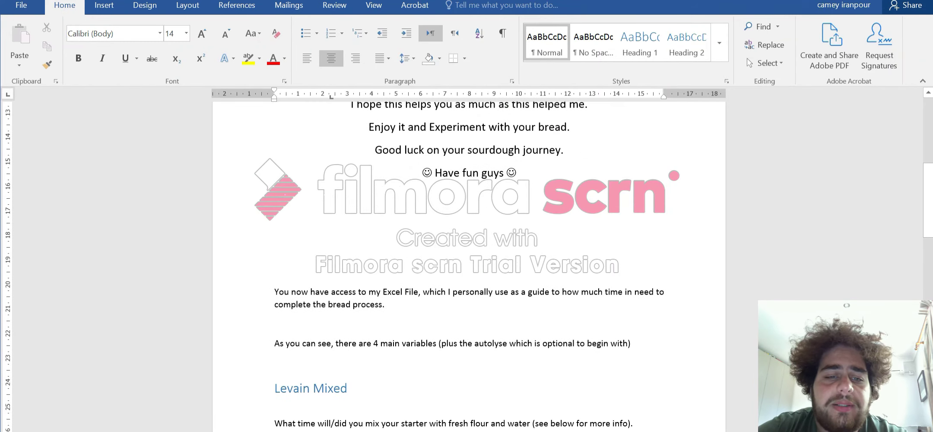
pyautogui.scroll(-1, 469, 267)
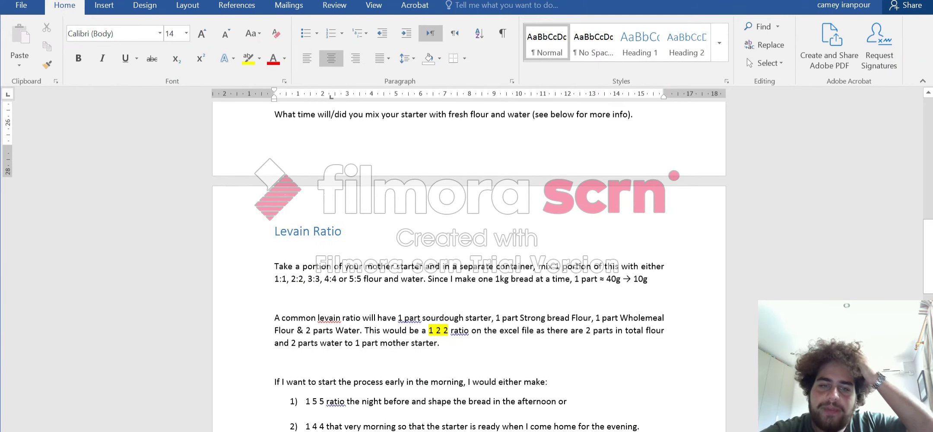
pyautogui.scroll(-4, 469, 267)
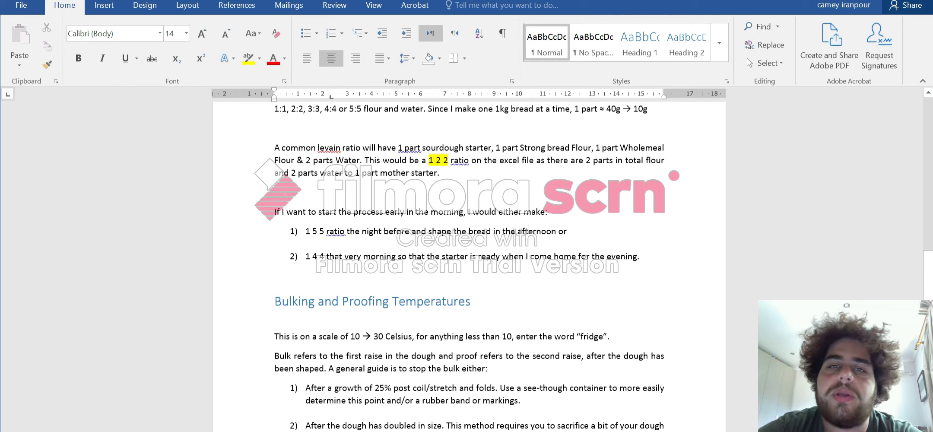
pyautogui.scroll(-13, 469, 267)
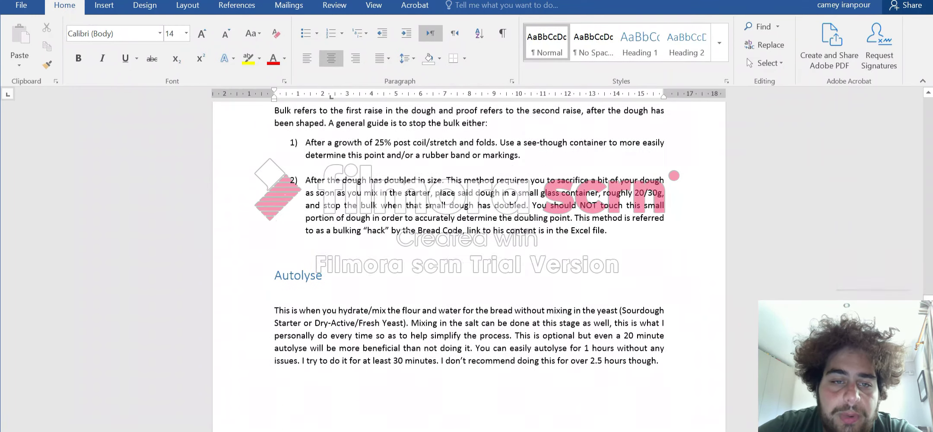
pyautogui.scroll(-14, 468, 266)
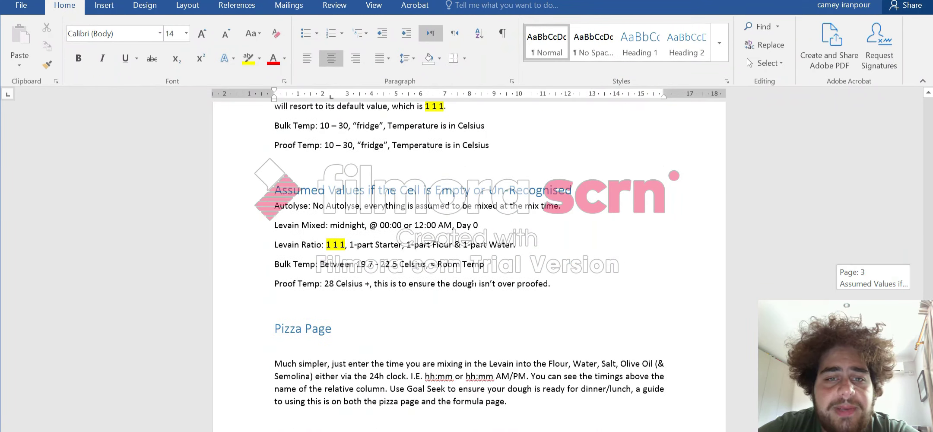
pyautogui.scroll(-1, 469, 267)
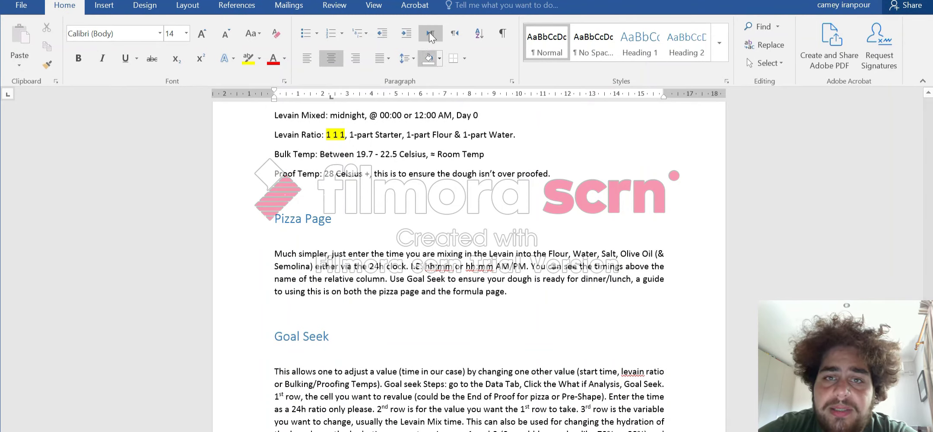